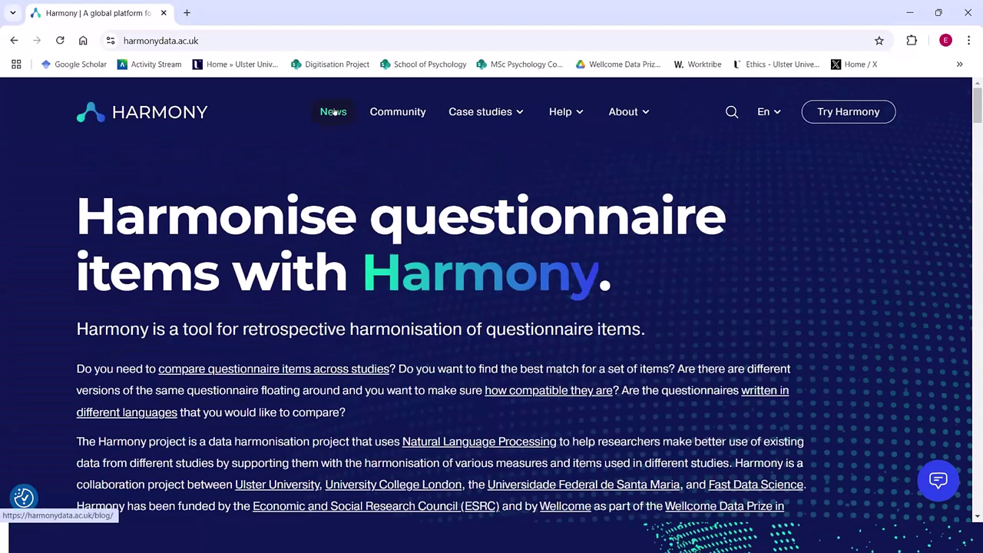
- Look through the site's Case studies, Help and About entries and skim the Harmony home page
click(507, 112)
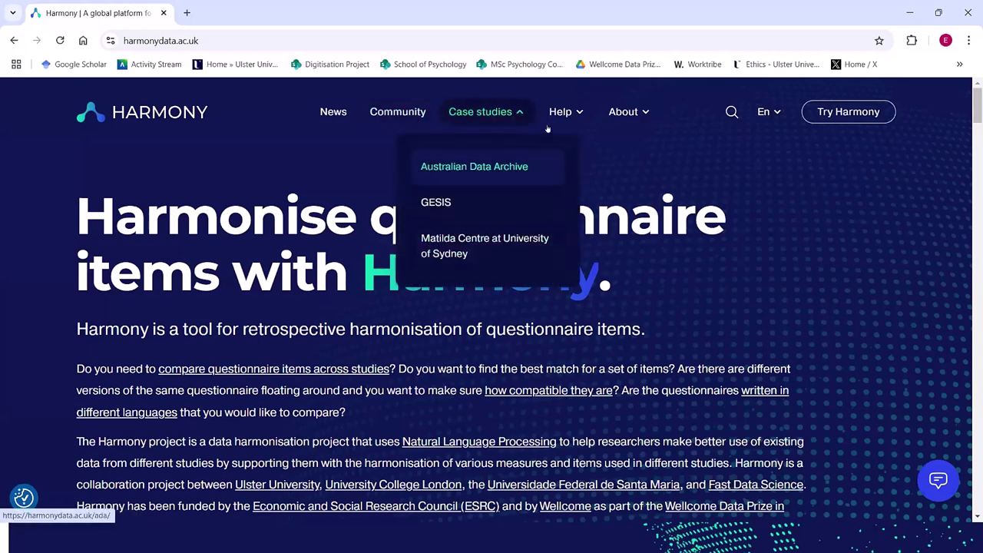
click(576, 116)
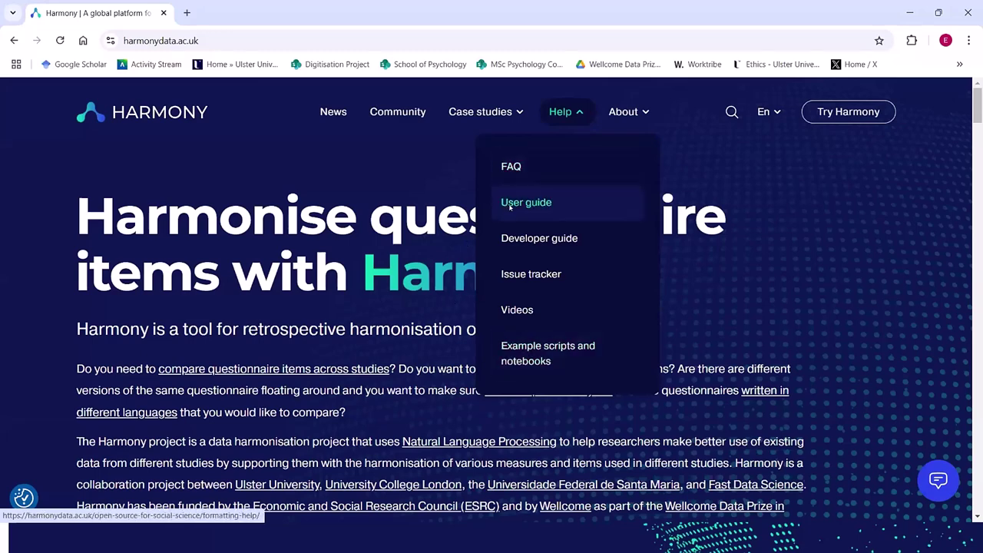
click(628, 111)
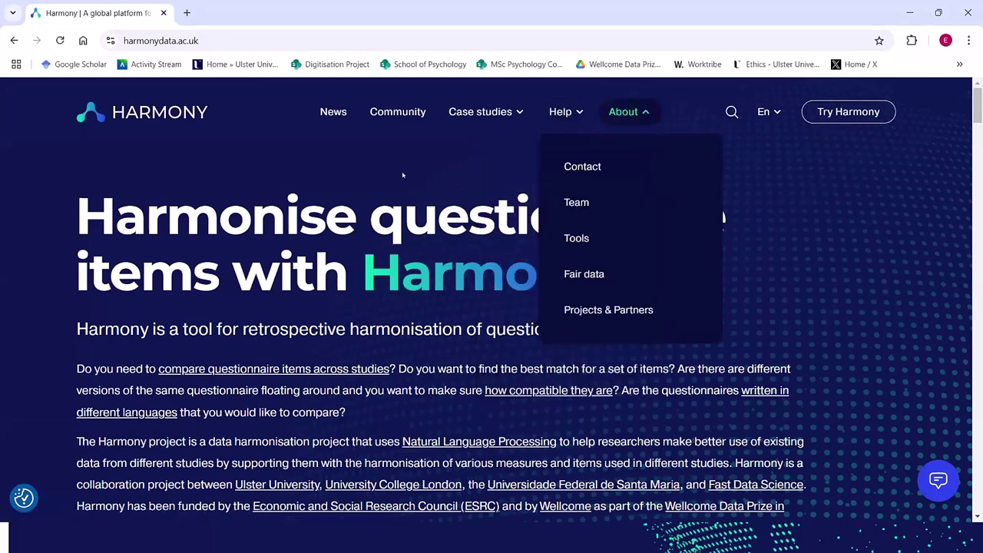
click(360, 183)
scroll(331, 270, down, 4)
scroll(292, 333, down, 2)
scroll(300, 330, up, 6)
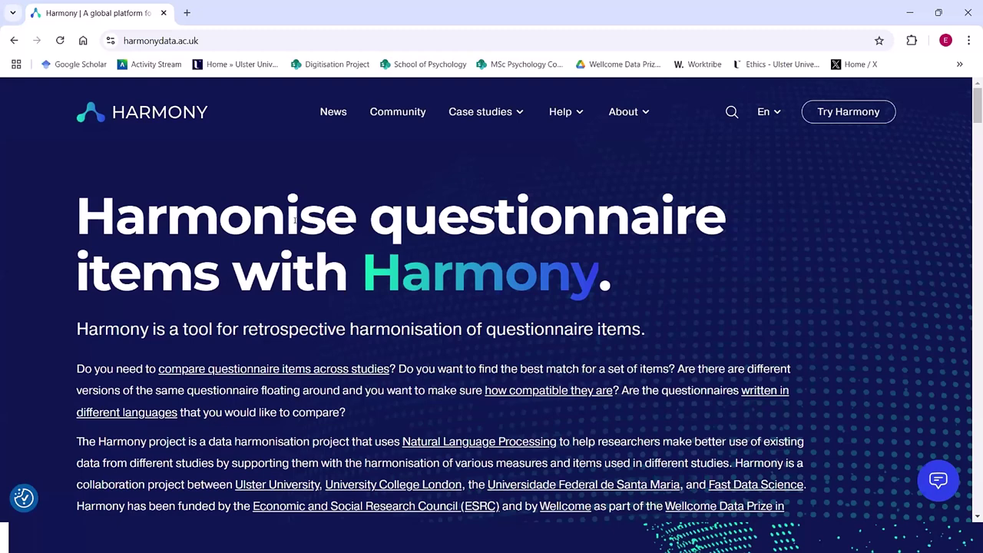
- Launch the Harmony app from the project's home page and reload it to restore its API connection
click(831, 112)
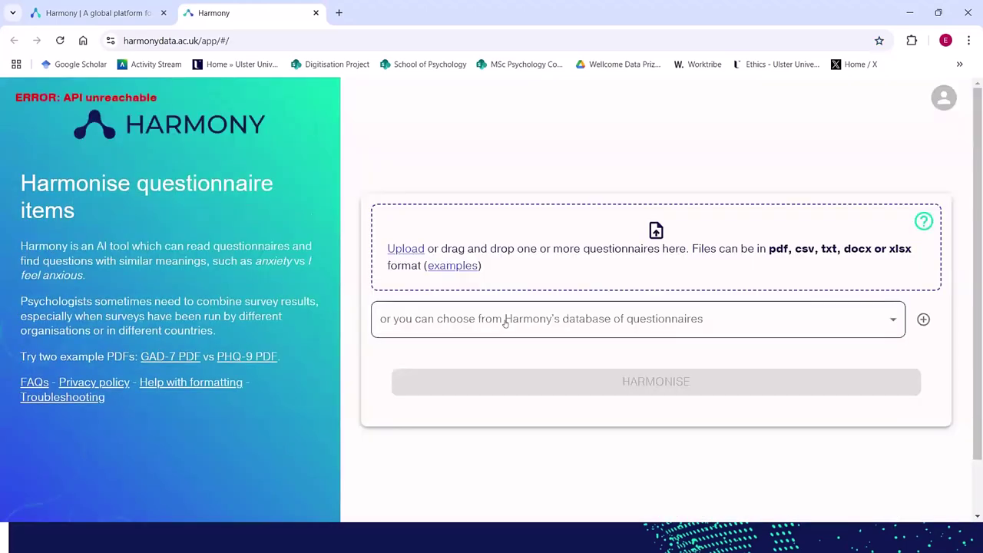
click(59, 42)
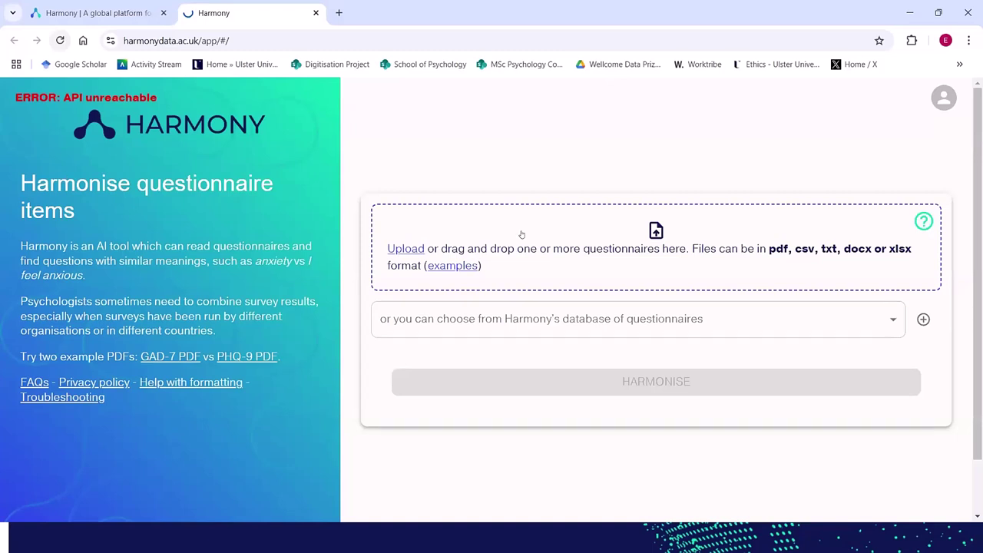
click(466, 550)
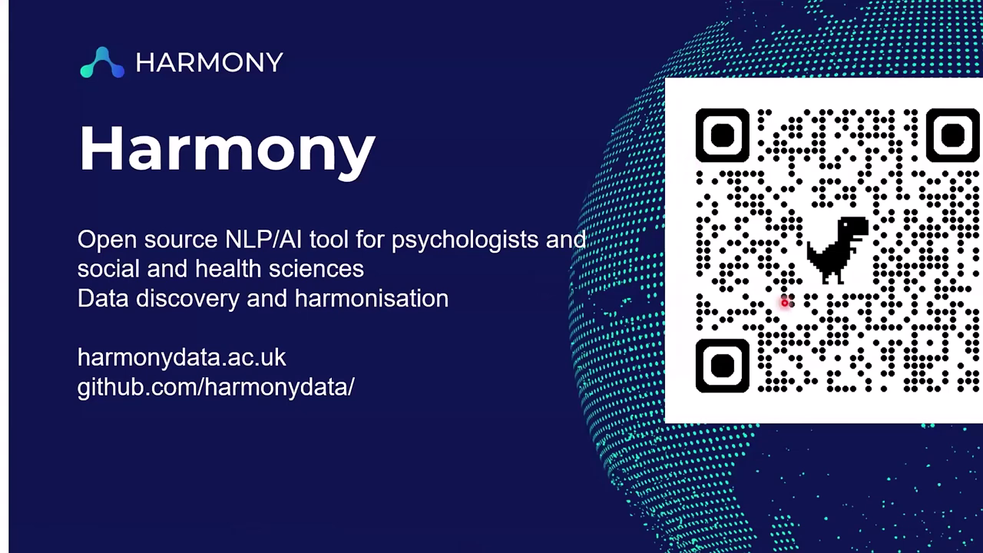
key(alt+Tab)
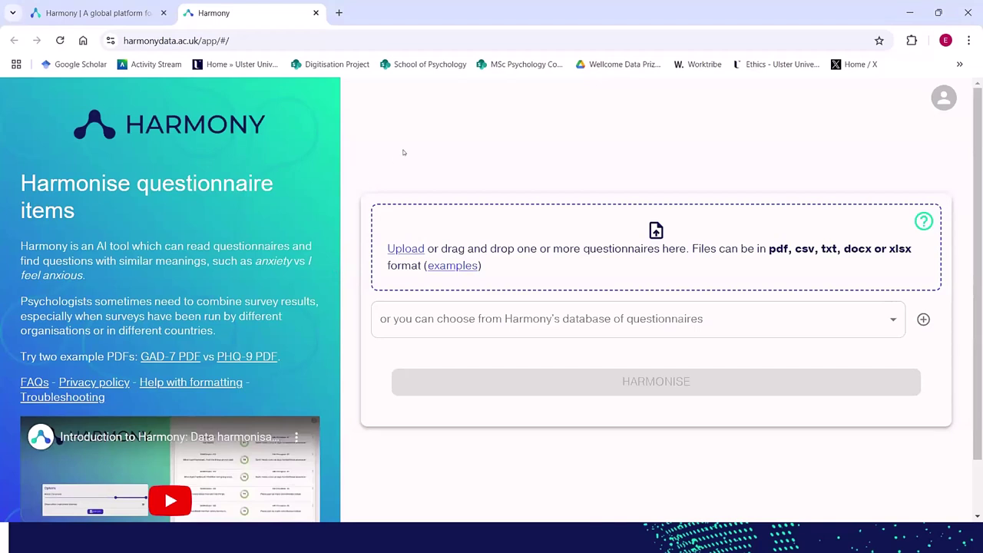
- Review the app's introduction, including its example PDFs, help links and introductory video
scroll(169, 223, down, 2)
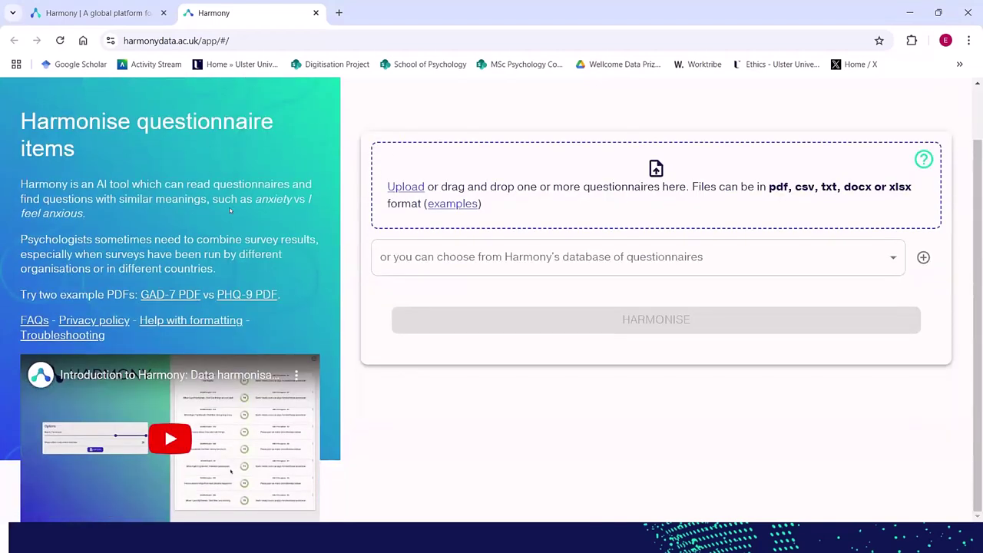
scroll(229, 210, up, 2)
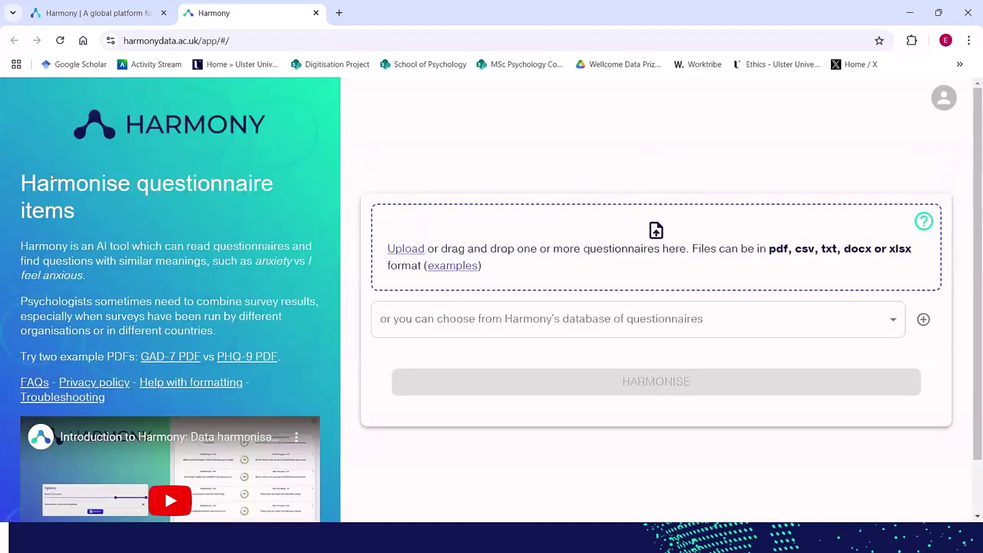
drag(19, 179, 65, 206)
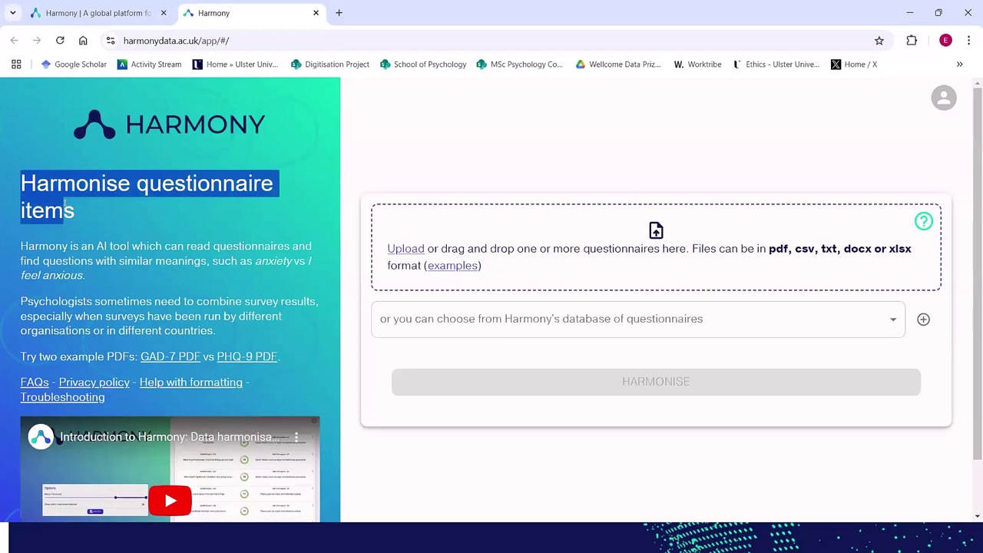
click(64, 388)
scroll(64, 388, down, 2)
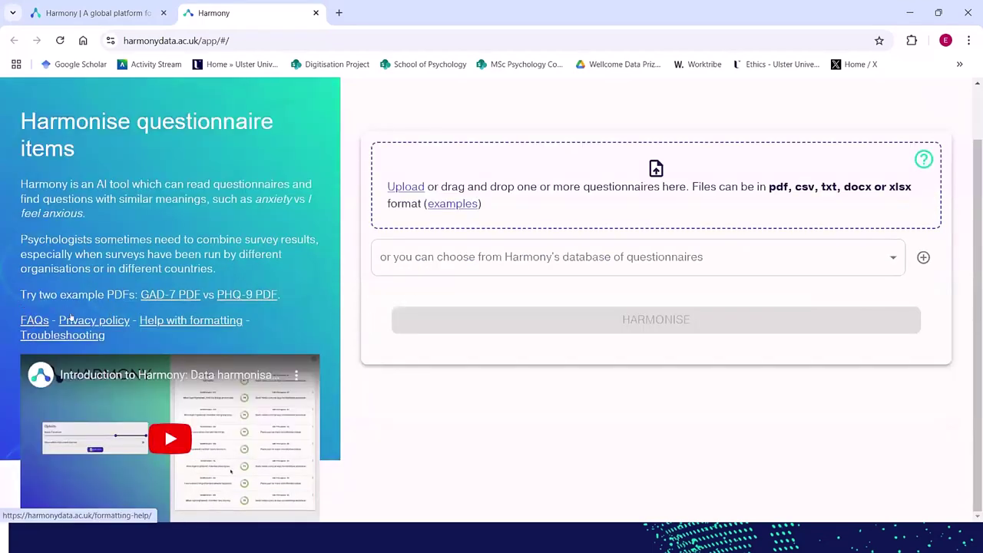
scroll(123, 286, up, 2)
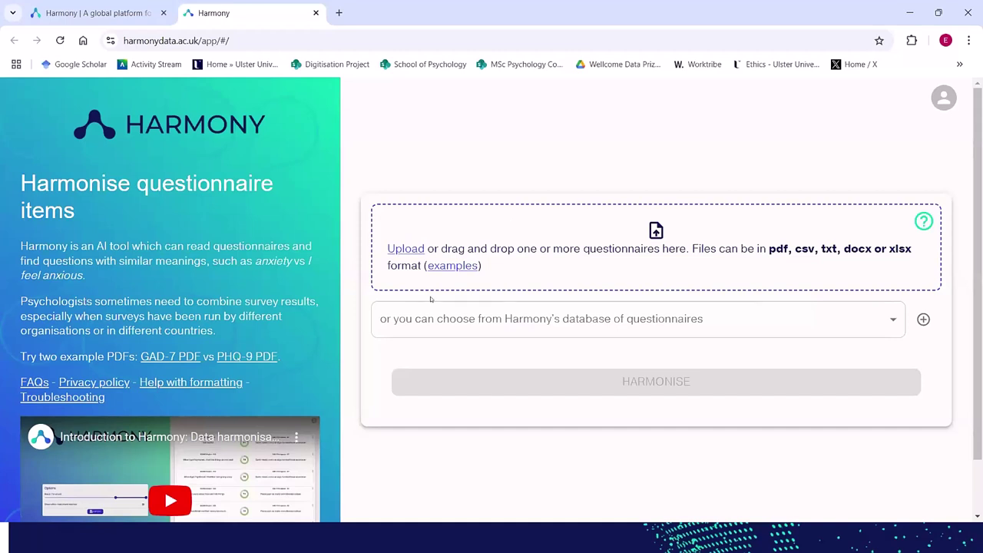
- Browse the list of questionnaires available in Harmony's database, leaving all of them unselected
click(608, 324)
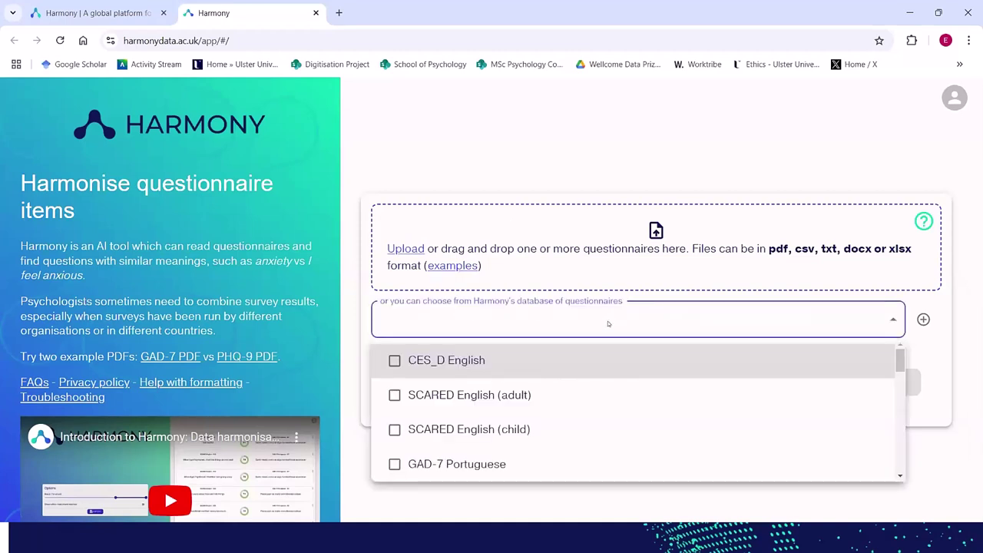
scroll(547, 390, down, 5)
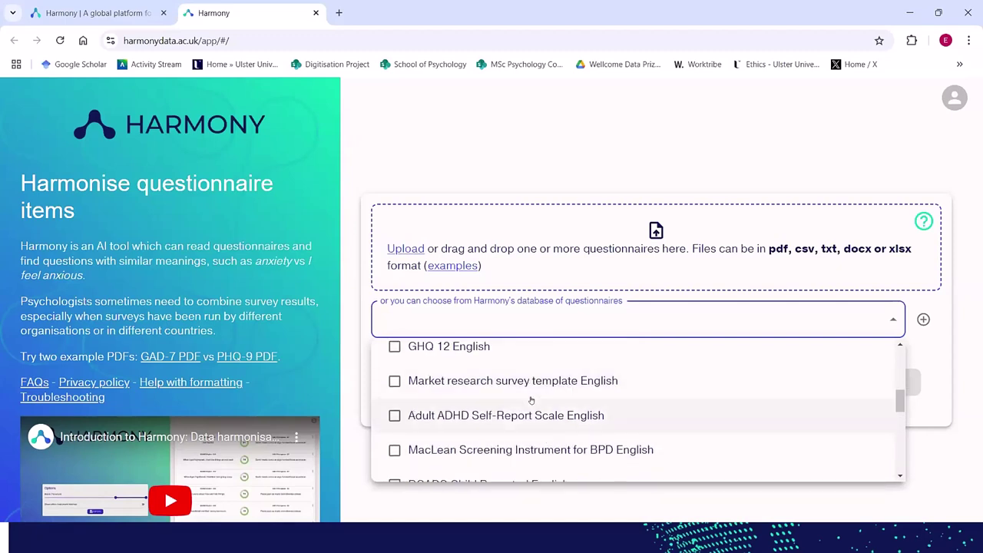
scroll(530, 403, down, 4)
scroll(488, 413, down, 1)
scroll(487, 412, up, 10)
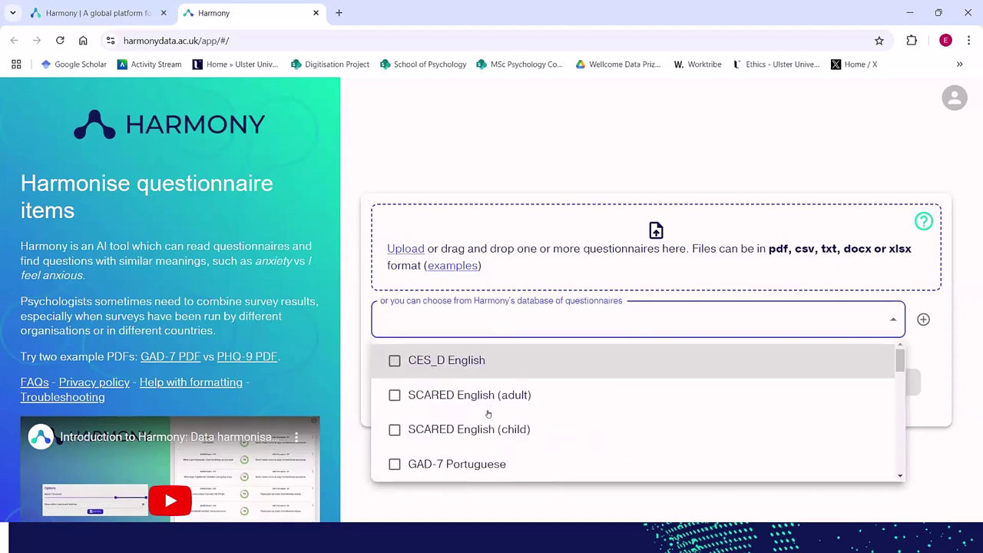
click(471, 136)
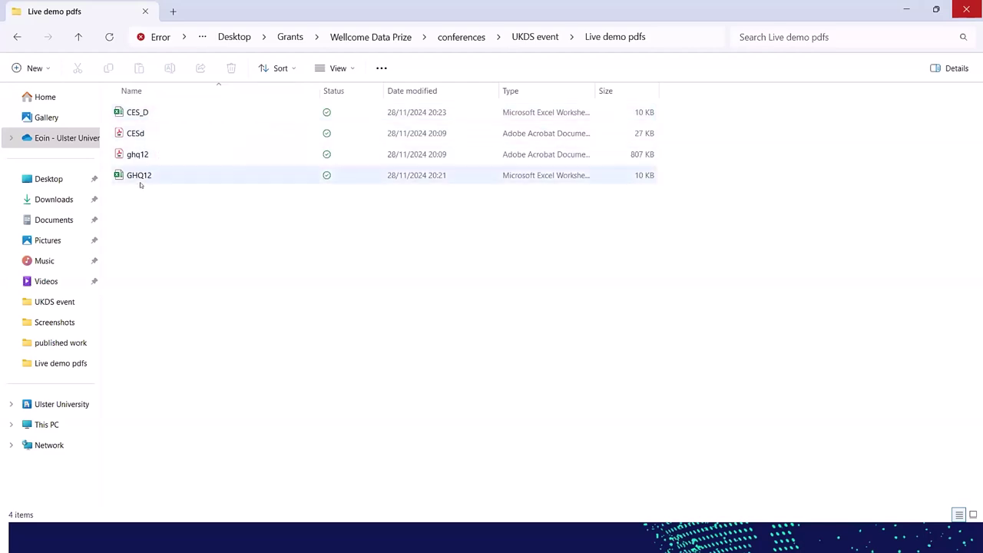
- Upload the CES_D Excel file from the Live demo pdfs folder to Harmony and check its imported items
click(935, 9)
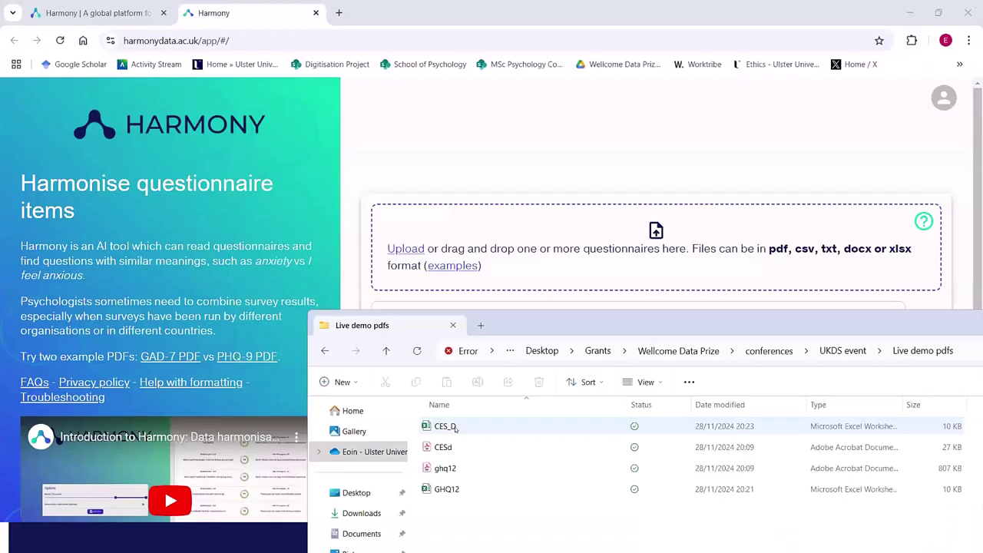
click(454, 428)
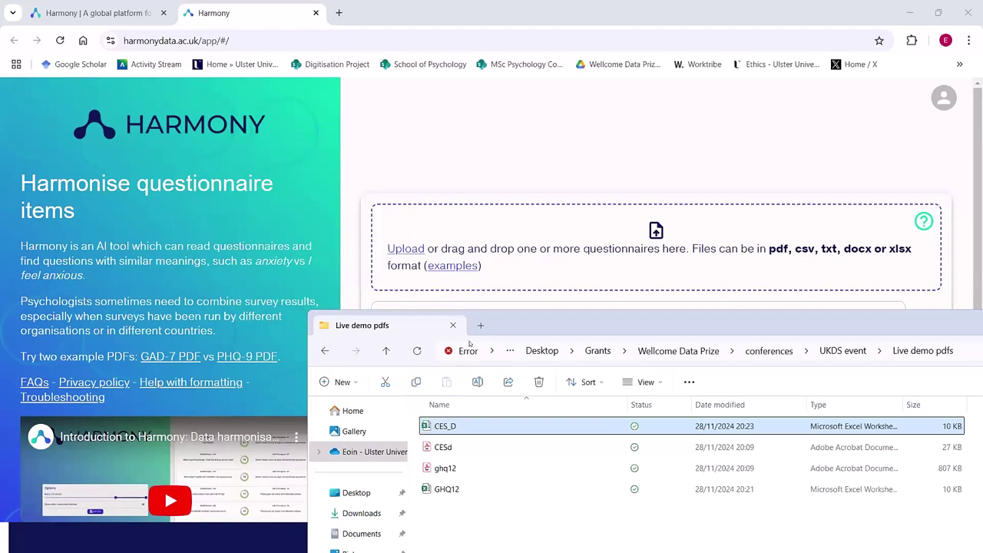
drag(518, 252, 543, 244)
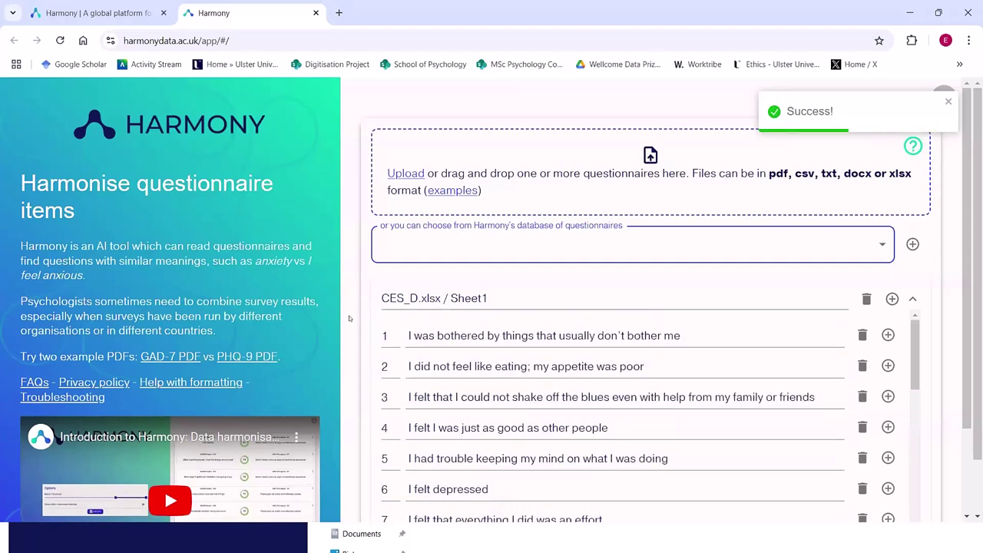
scroll(349, 319, down, 1)
scroll(531, 263, down, 3)
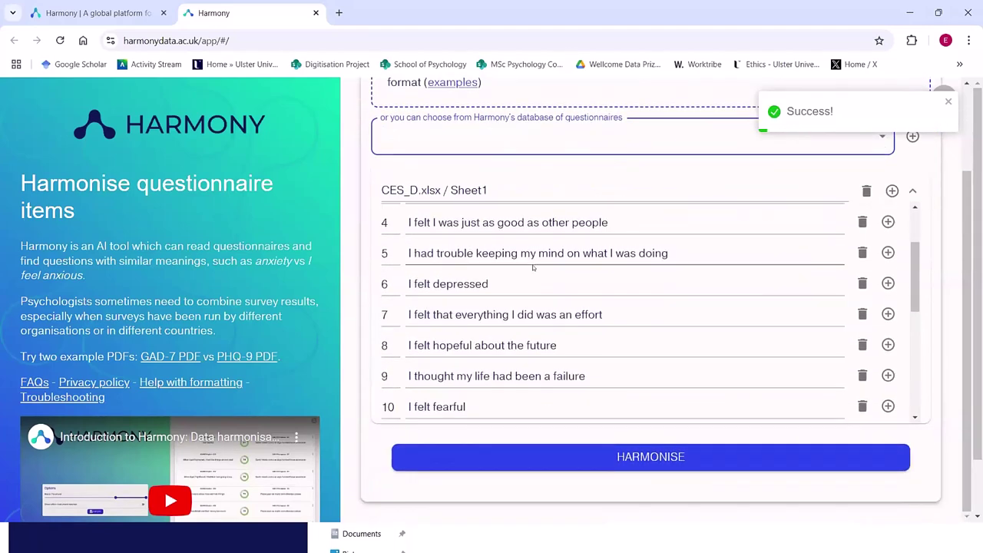
scroll(492, 326, down, 5)
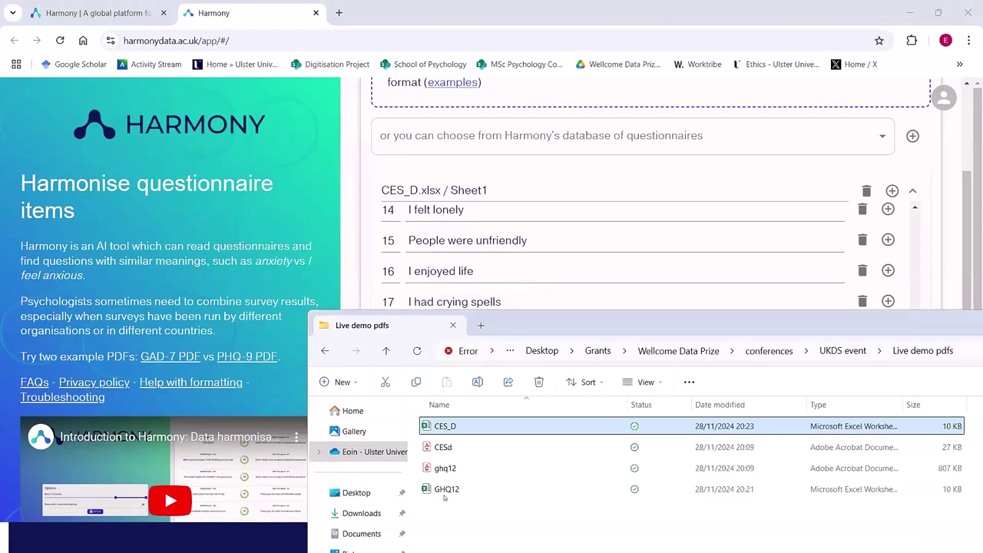
click(453, 489)
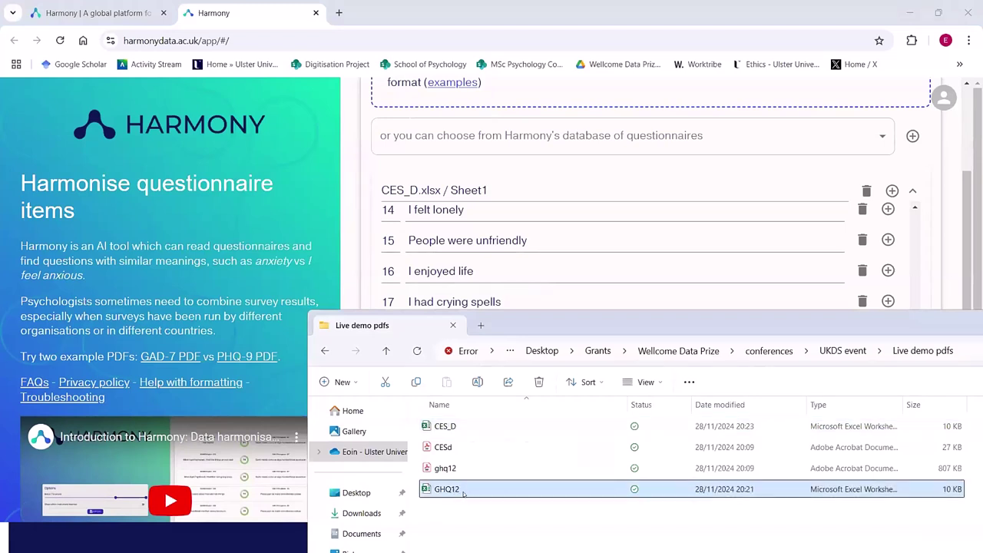
drag(467, 493, 575, 93)
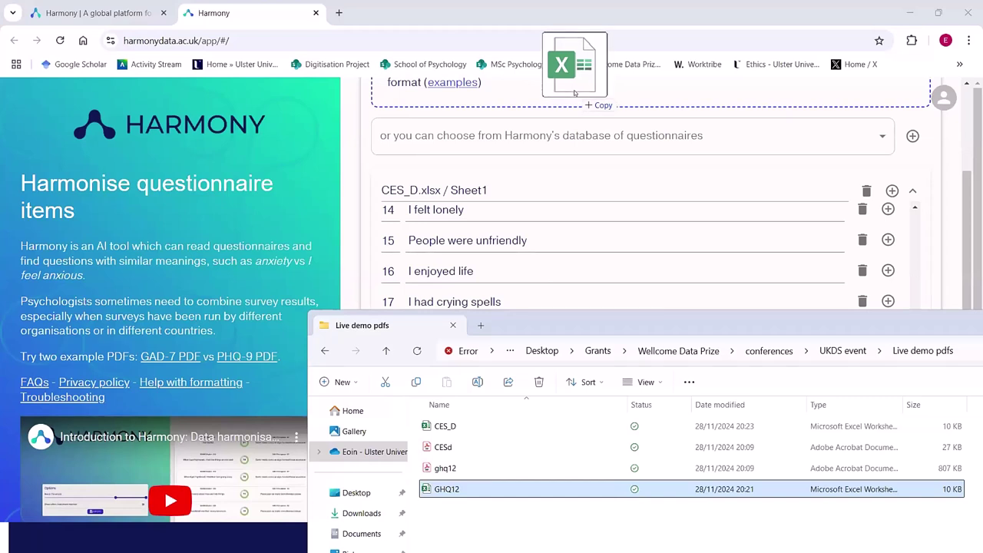
drag(574, 93, 574, 95)
key(ctrl+w)
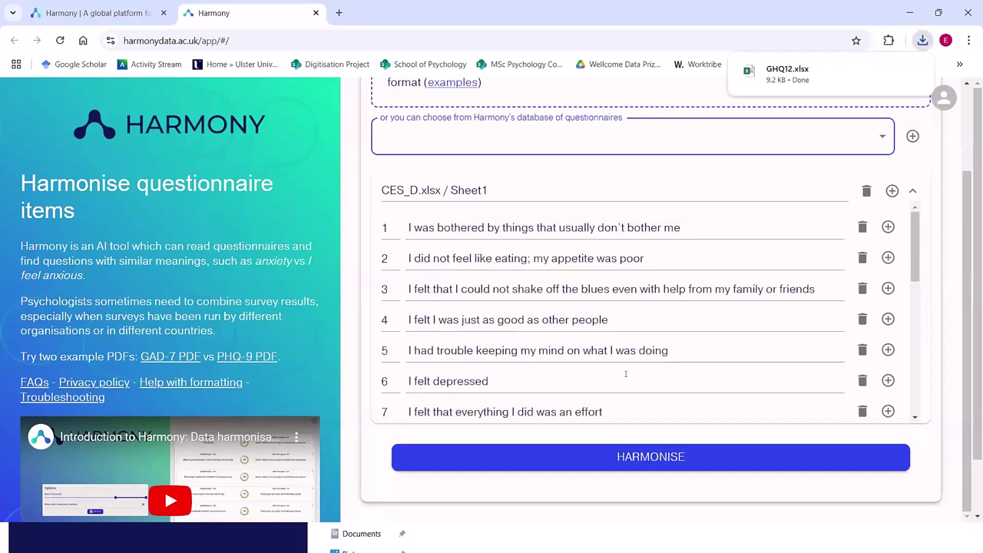
- Upload the GHQ12 Excel file from the Live demo pdfs folder to Harmony as the second questionnaire
key(alt+Tab)
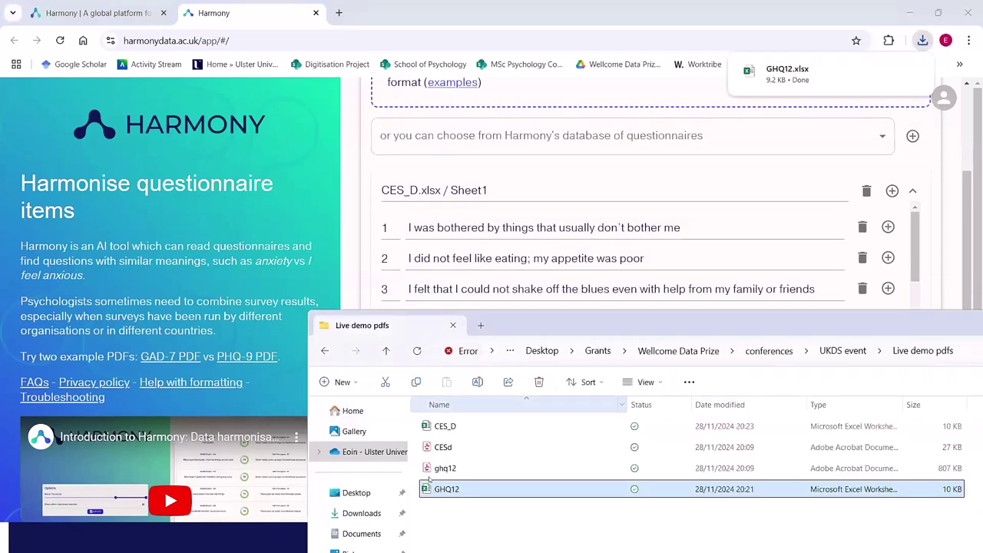
scroll(414, 242, up, 2)
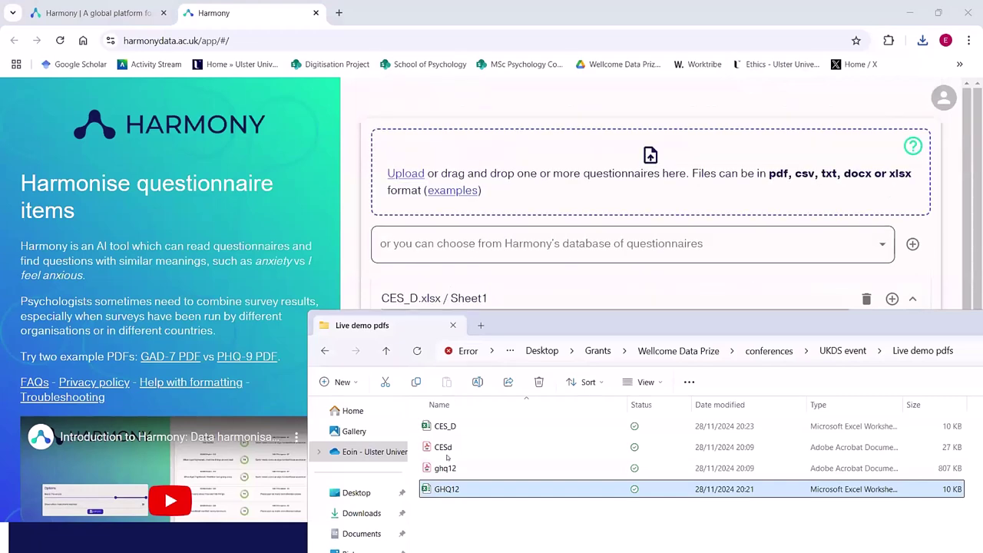
drag(446, 488, 693, 167)
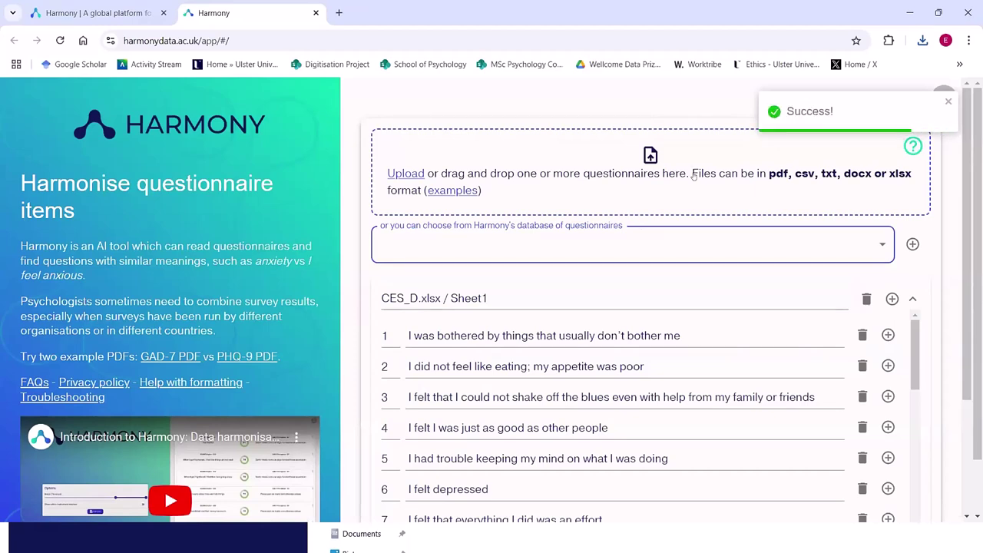
- Expand the GHQ12.xlsx questionnaire and examine its imported question items
scroll(653, 346, down, 5)
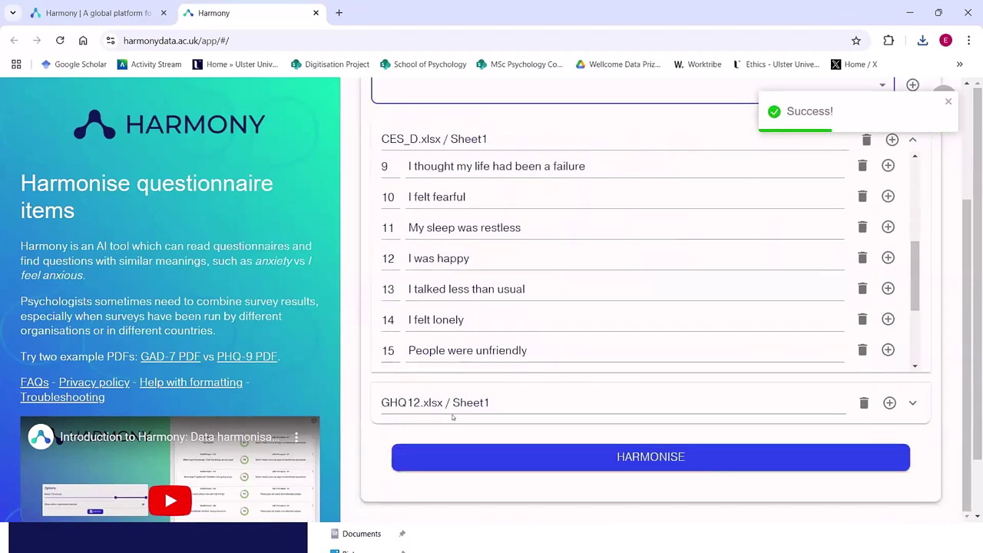
click(673, 404)
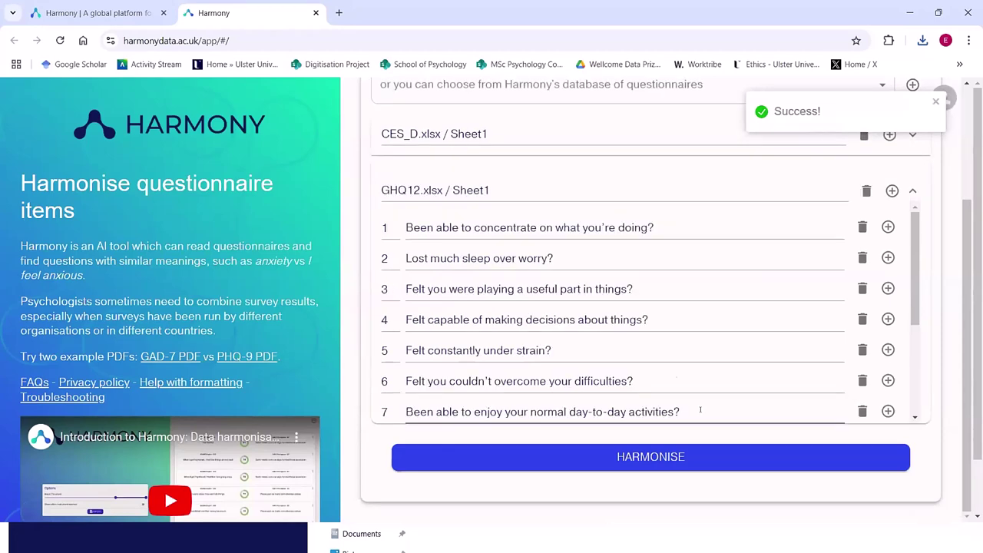
scroll(496, 305, down, 3)
scroll(495, 304, up, 1)
scroll(496, 305, up, 5)
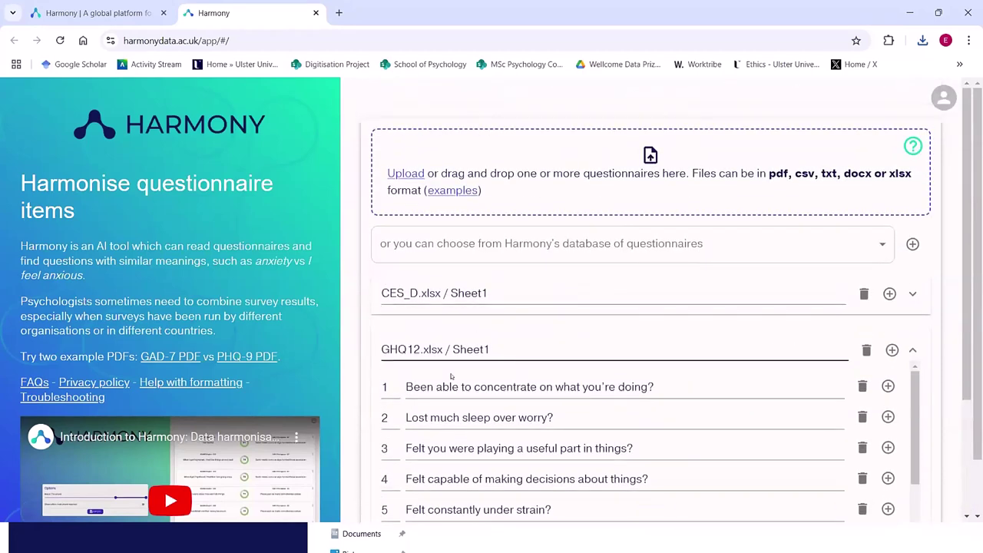
scroll(398, 378, down, 4)
scroll(544, 327, up, 1)
scroll(544, 326, up, 1)
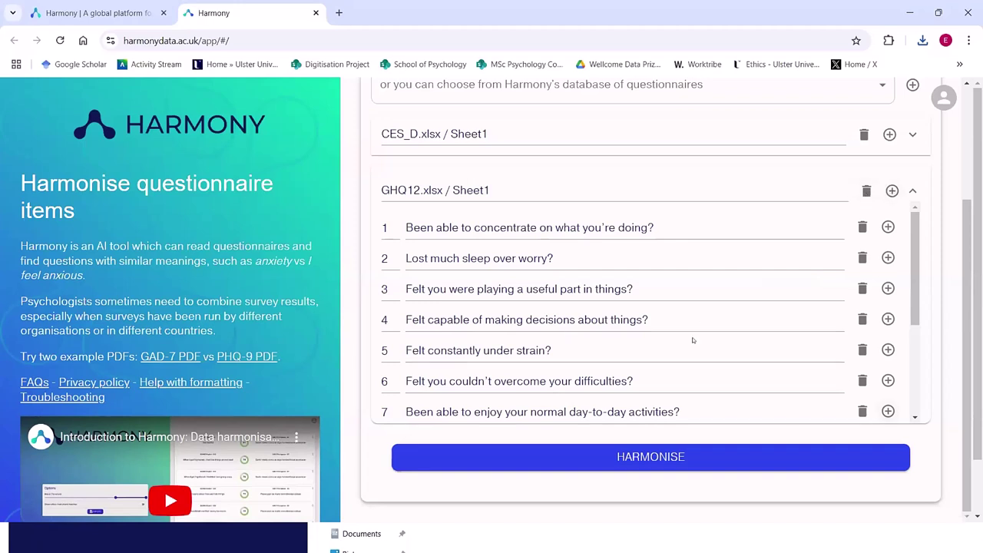
scroll(684, 340, up, 2)
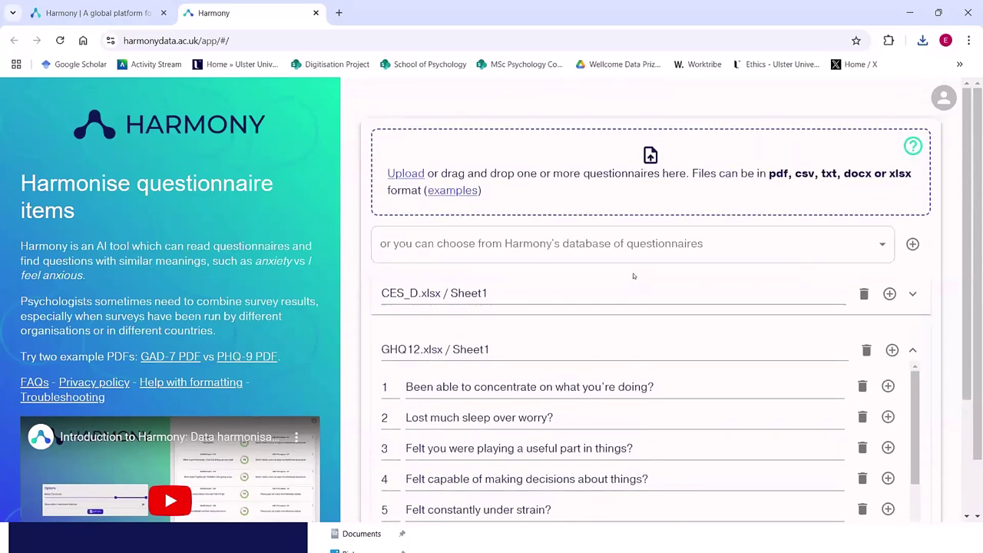
- Harmonise the uploaded CES_D and GHQ12 questionnaires to generate their item matches
scroll(557, 318, down, 2)
scroll(430, 383, up, 1)
scroll(584, 438, down, 1)
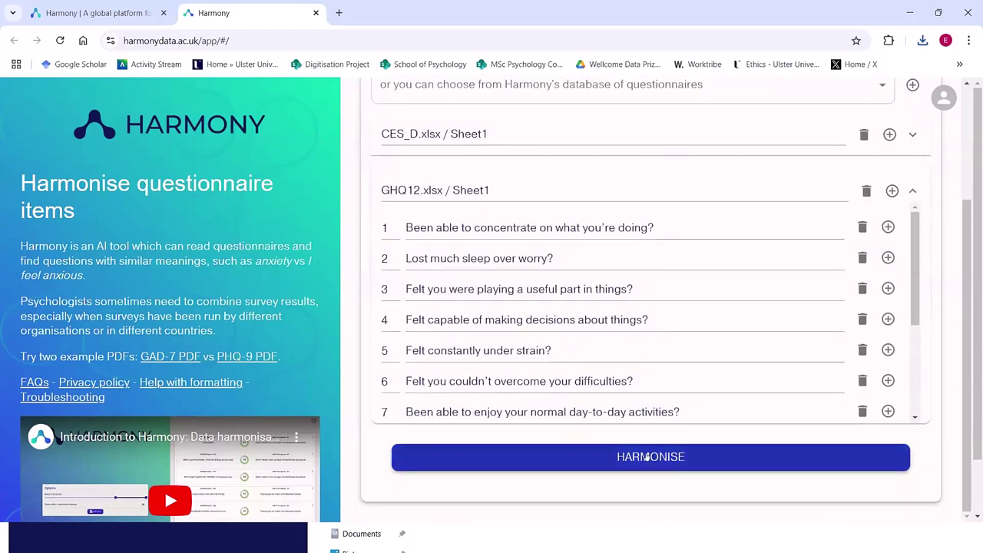
click(629, 458)
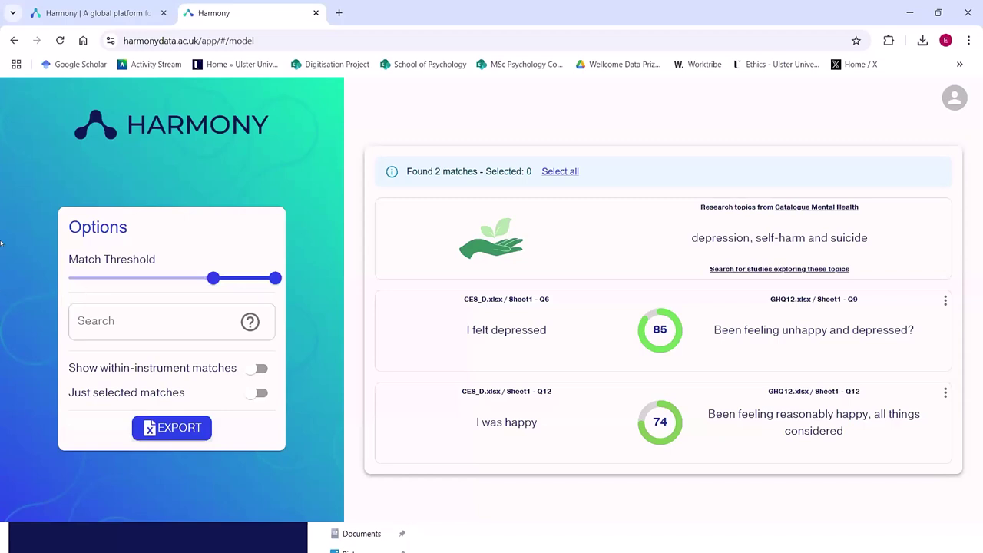
- Lower the minimum match threshold to about the midpoint of the scale, keeping the maximum at 100
mouse_move(203, 284)
drag(203, 284, 171, 283)
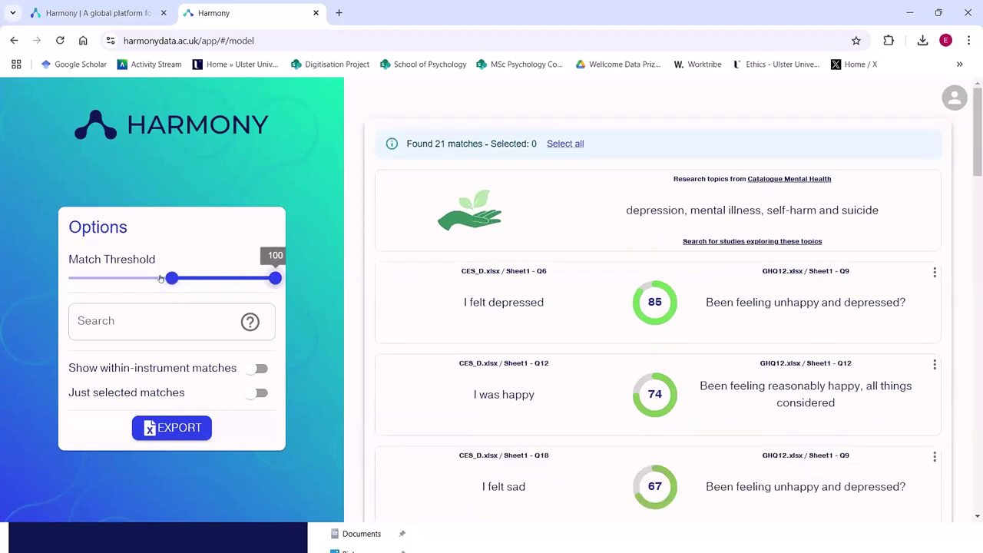
mouse_move(177, 278)
mouse_down()
mouse_move(208, 275)
mouse_move(171, 286)
mouse_move(178, 273)
mouse_up()
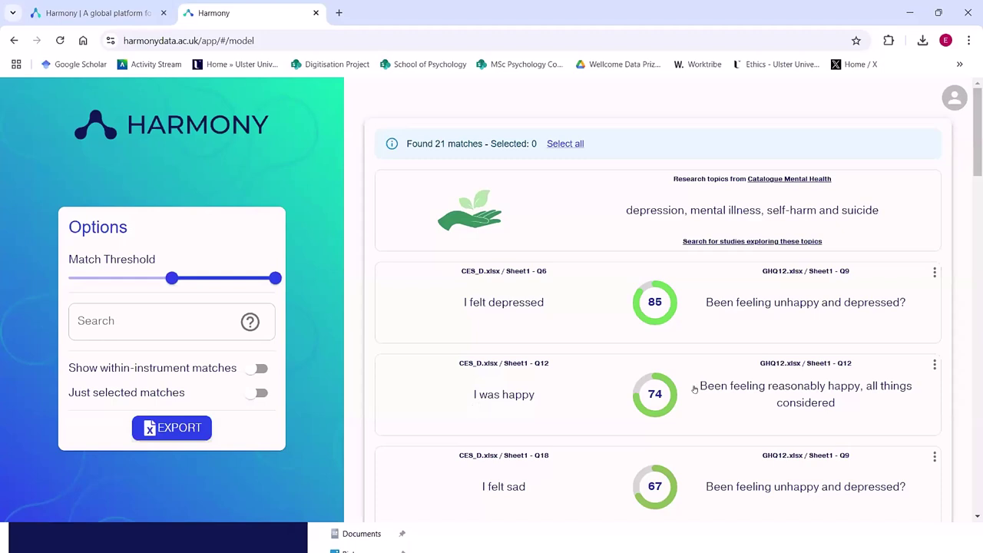
- Examine the list of matched CES_D and GHQ12 items and their match scores, including the negative ones
scroll(806, 402, down, 2)
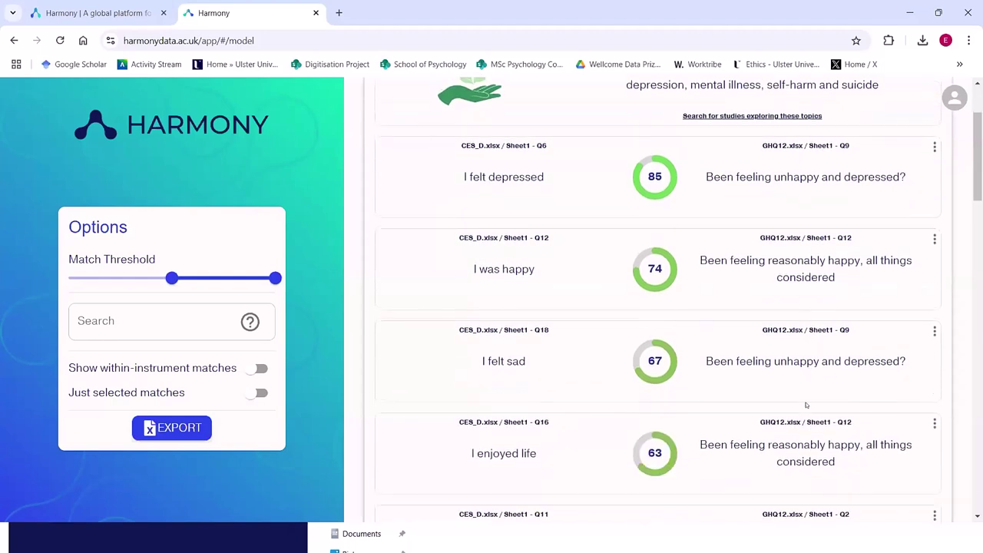
scroll(522, 391, down, 1)
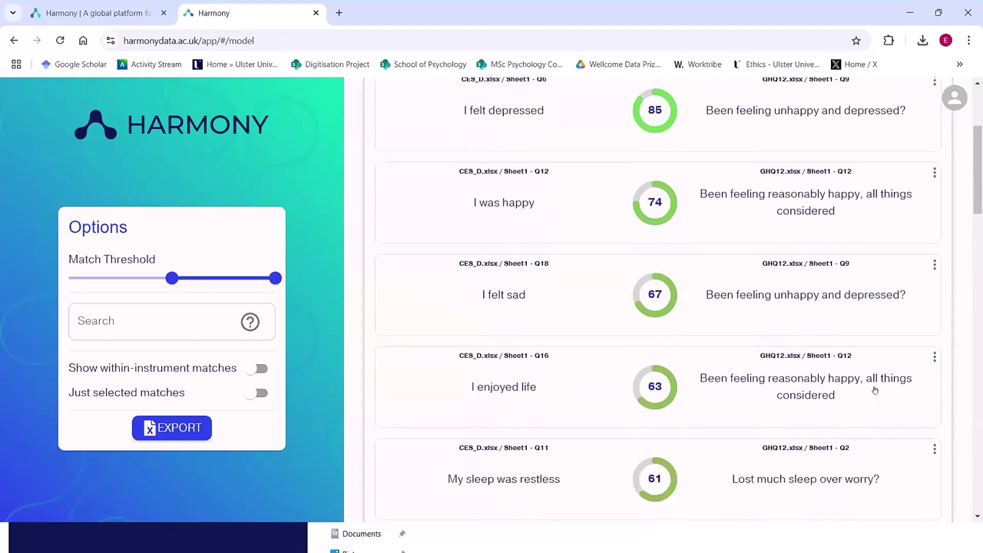
scroll(807, 408, down, 1)
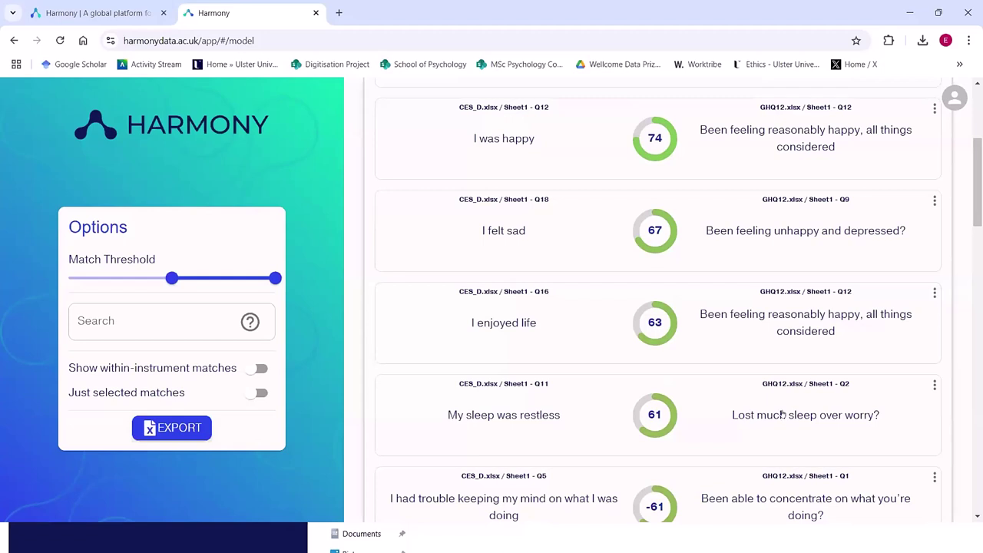
scroll(782, 414, down, 2)
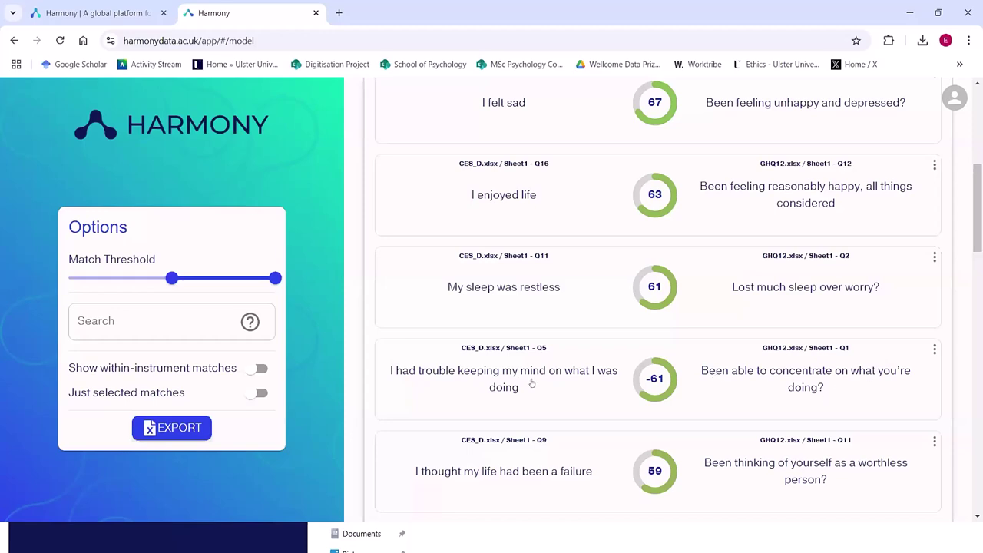
scroll(522, 377, down, 2)
scroll(523, 377, down, 2)
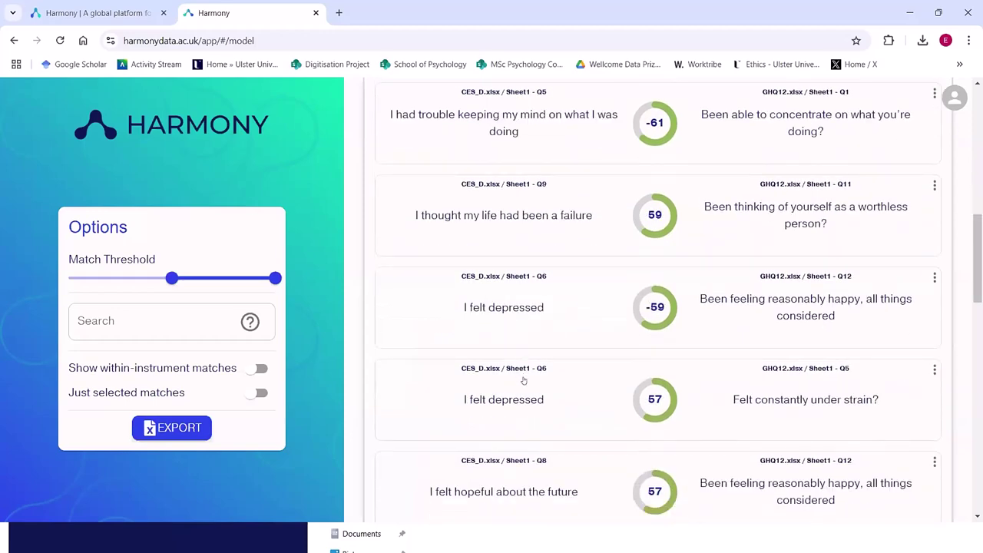
scroll(525, 379, down, 4)
scroll(527, 380, down, 8)
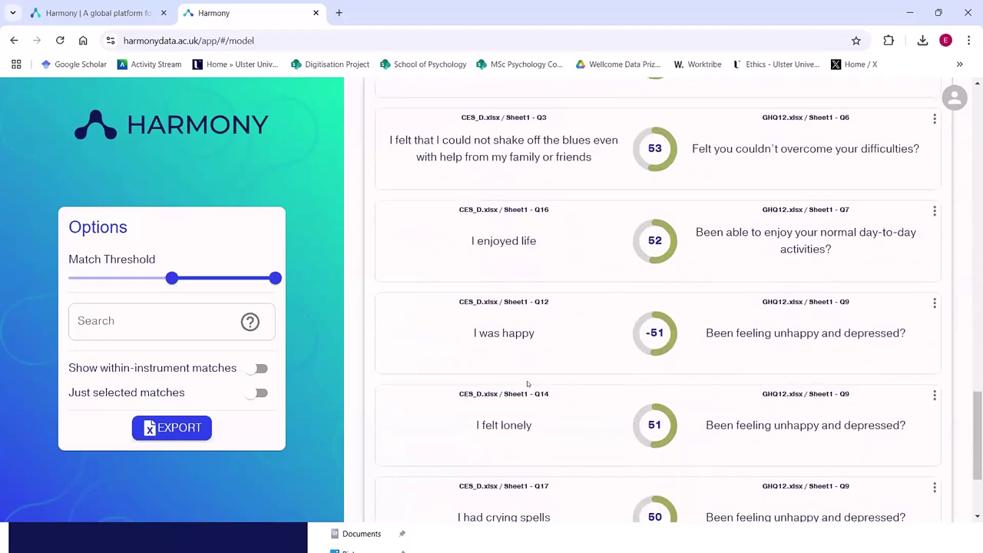
scroll(527, 383, down, 1)
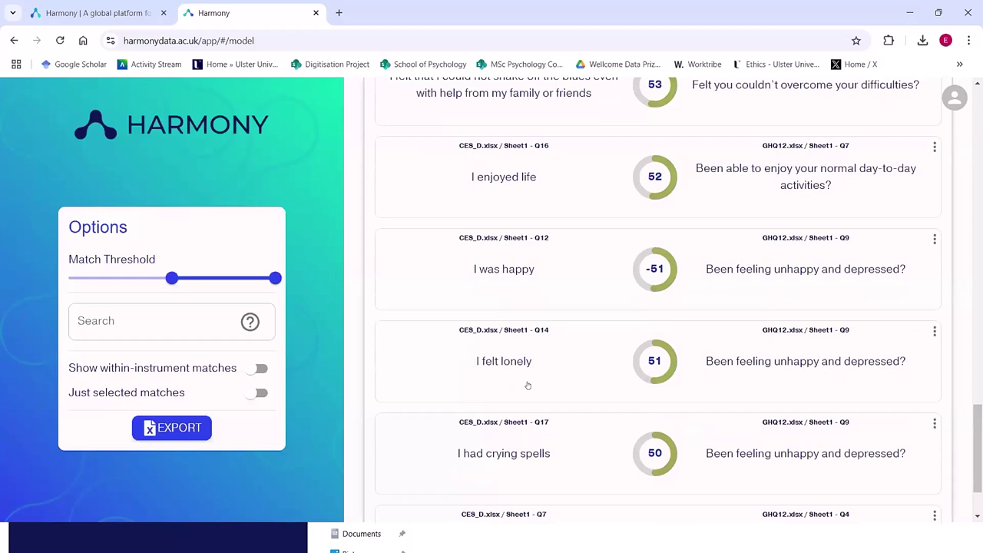
scroll(527, 385, up, 15)
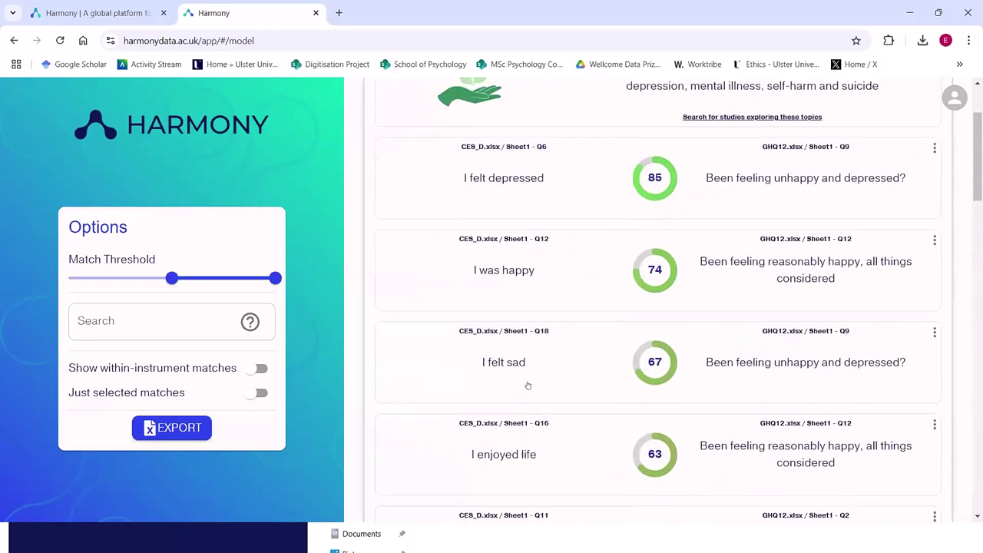
scroll(527, 386, up, 2)
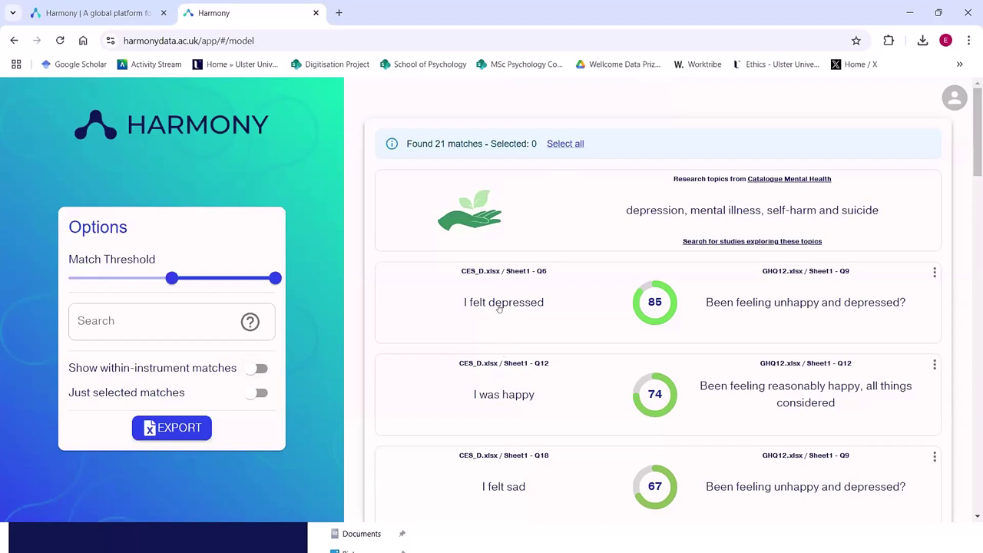
- Show the within-instrument matches briefly and hide them again
click(255, 372)
click(255, 369)
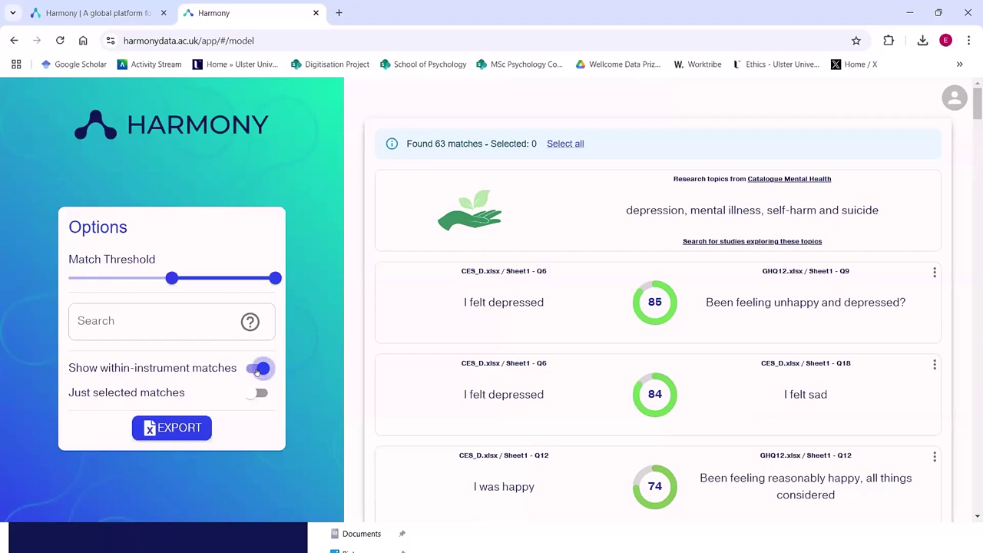
- Check the reporting option for the "I felt depressed" match with GHQ12 Q9, dismiss it and select that match
click(933, 273)
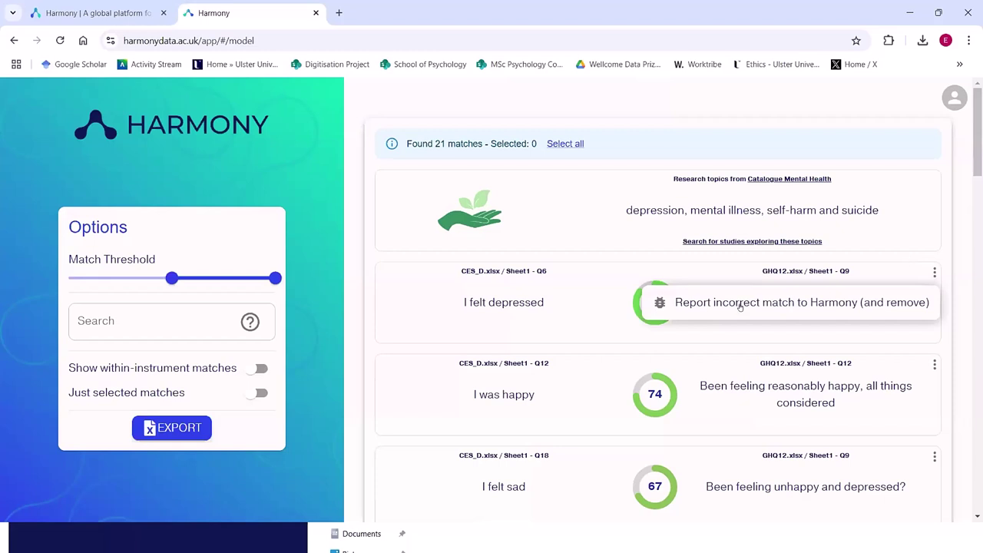
click(372, 266)
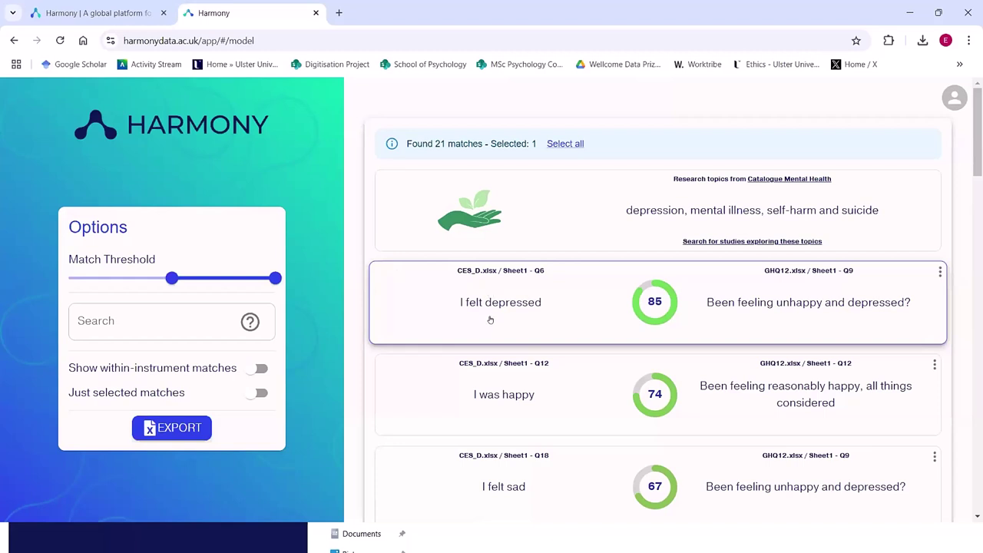
- Report the "I was happy" match between CES_D Q12 and GHQ12 Q12 as incorrect and remove it
scroll(495, 328, down, 1)
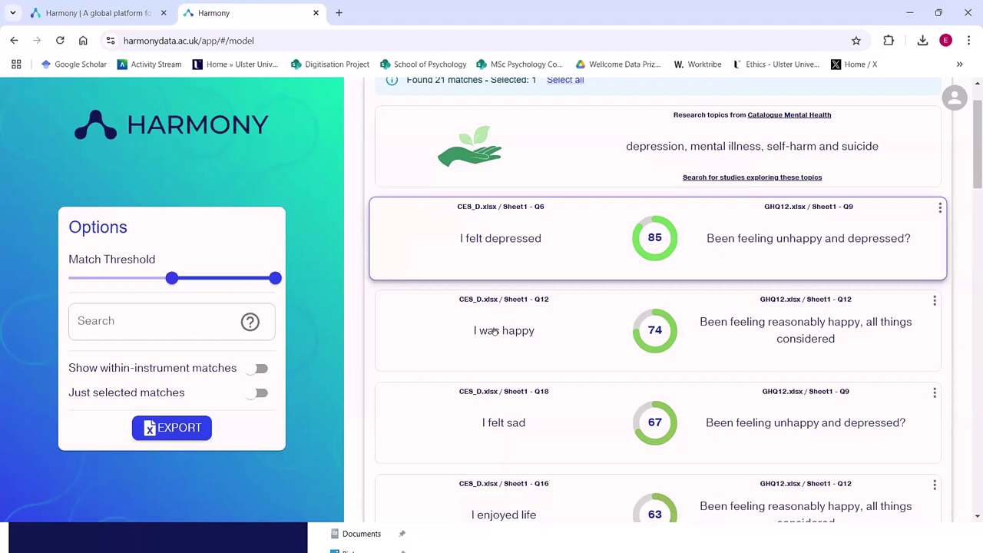
click(933, 300)
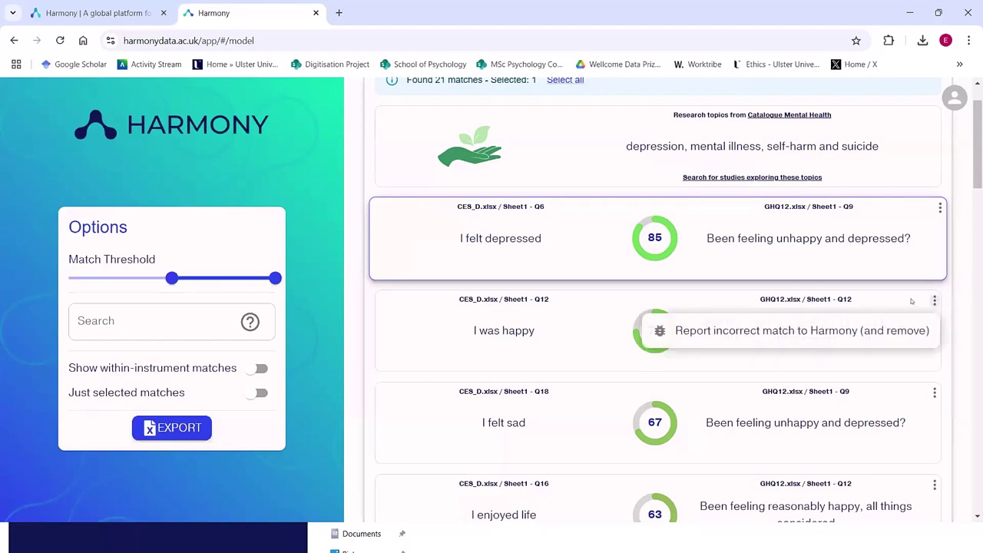
click(719, 340)
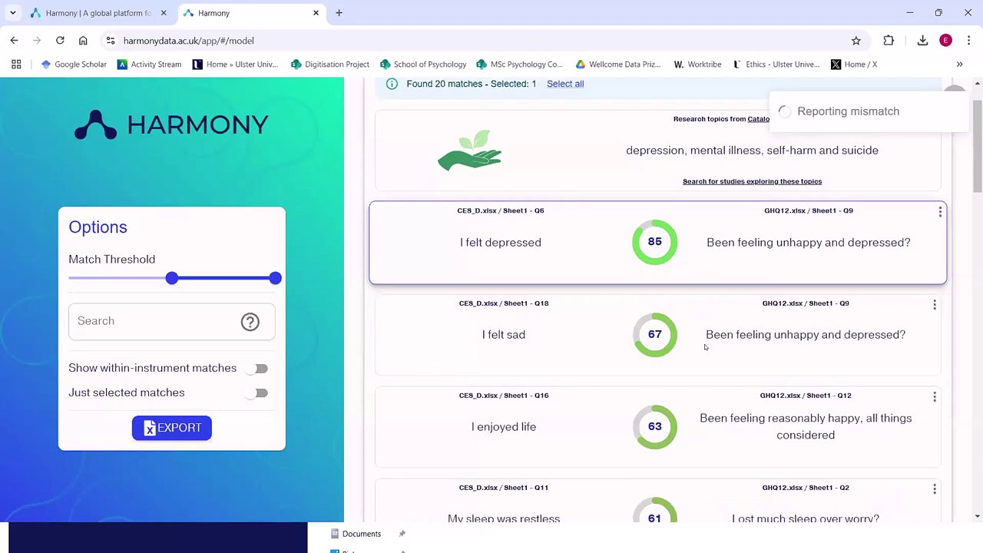
scroll(705, 348, up, 1)
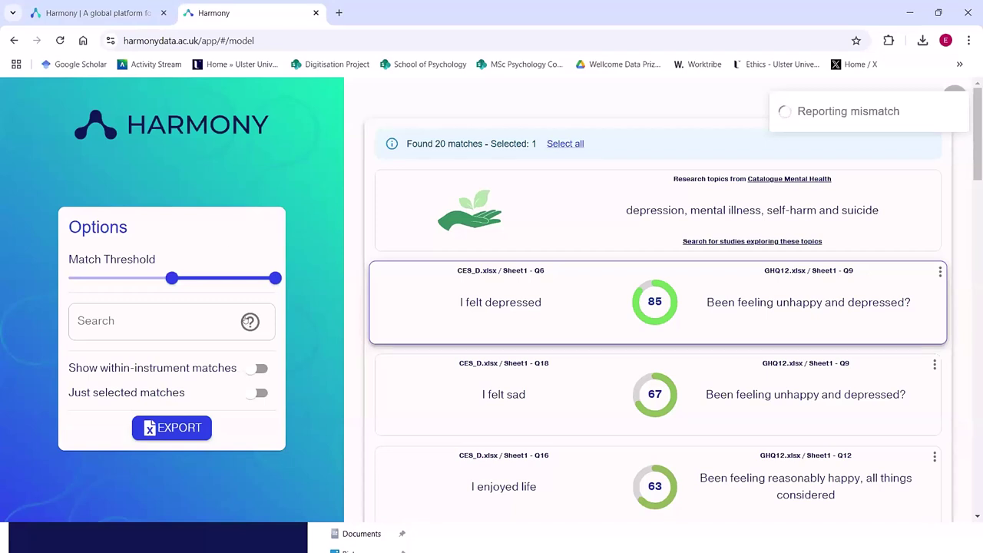
- Search the matches for "depression", look through the results and clear the search
mouse_move(246, 321)
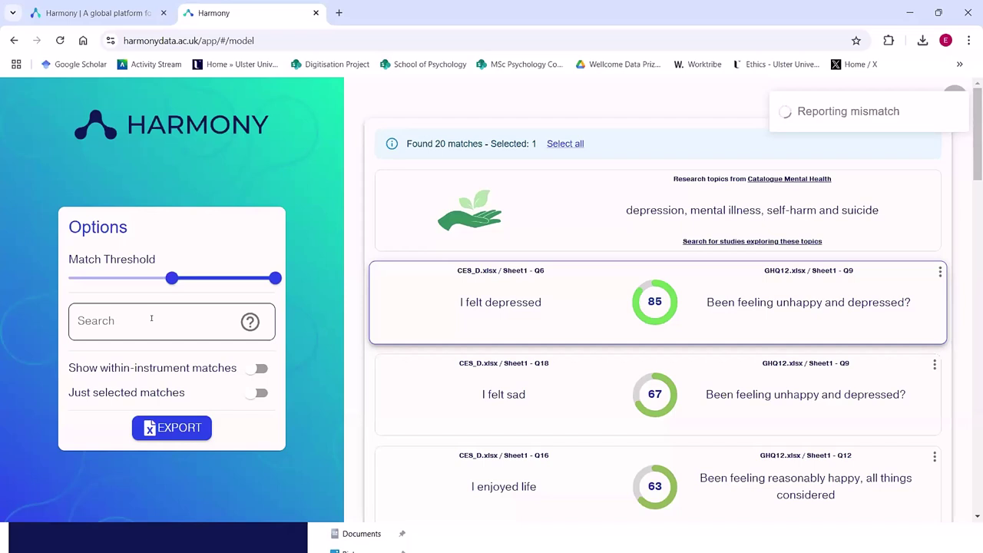
click(128, 317)
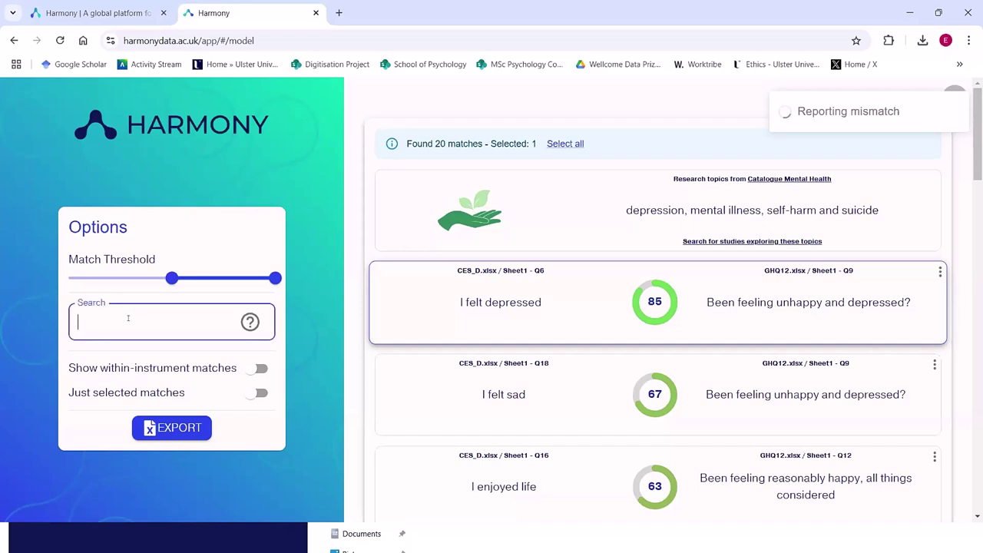
text(depre)
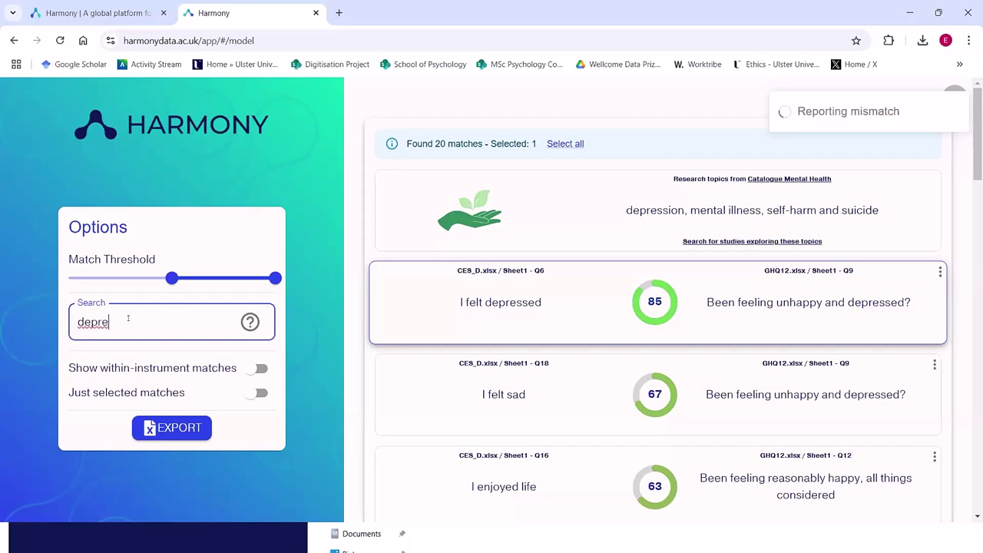
text(ssion)
scroll(589, 374, down, 2)
scroll(589, 373, down, 2)
scroll(586, 364, up, 5)
drag(147, 320, 77, 326)
key(BackSpace)
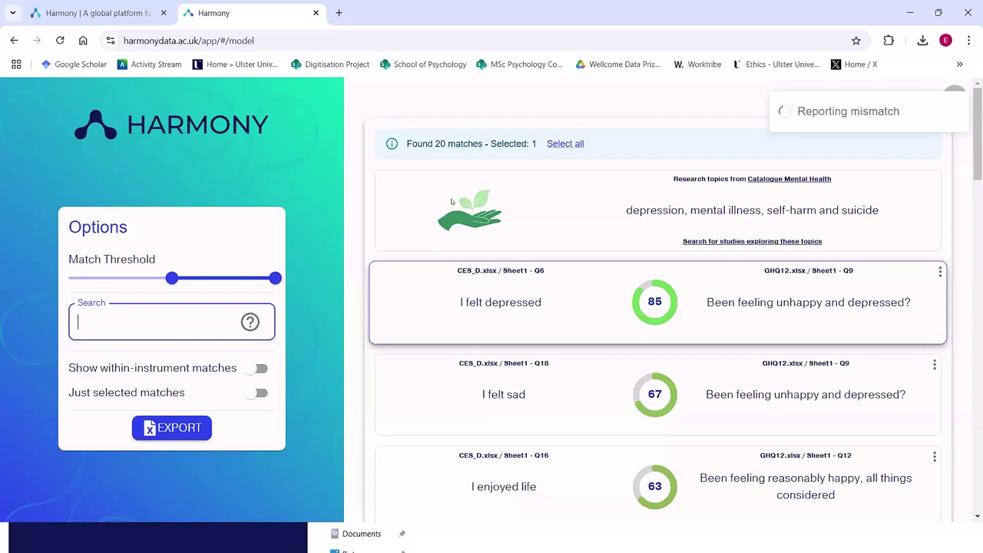
- Open the Catalogue of Mental Health Measures search for studies exploring the matched research topics
click(703, 241)
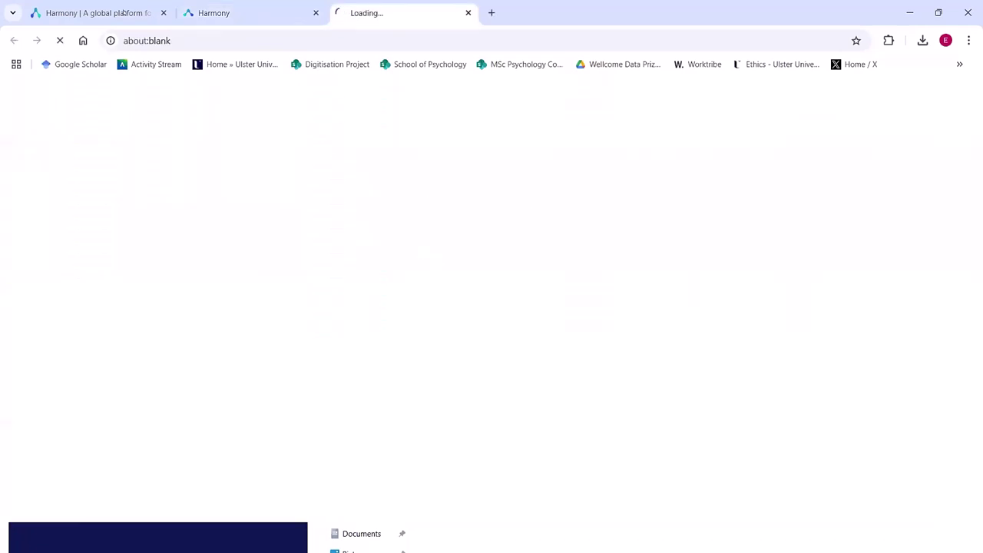
click(198, 13)
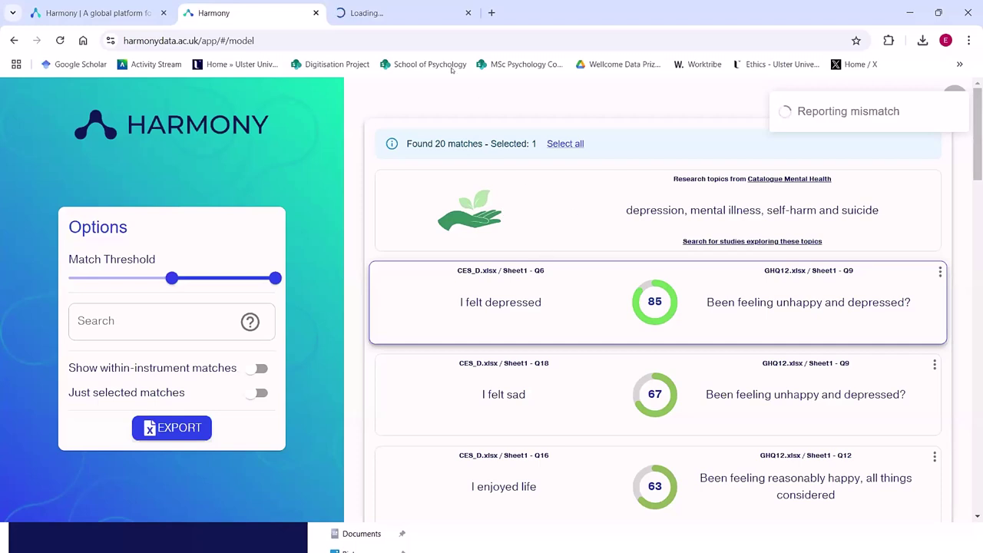
click(355, 21)
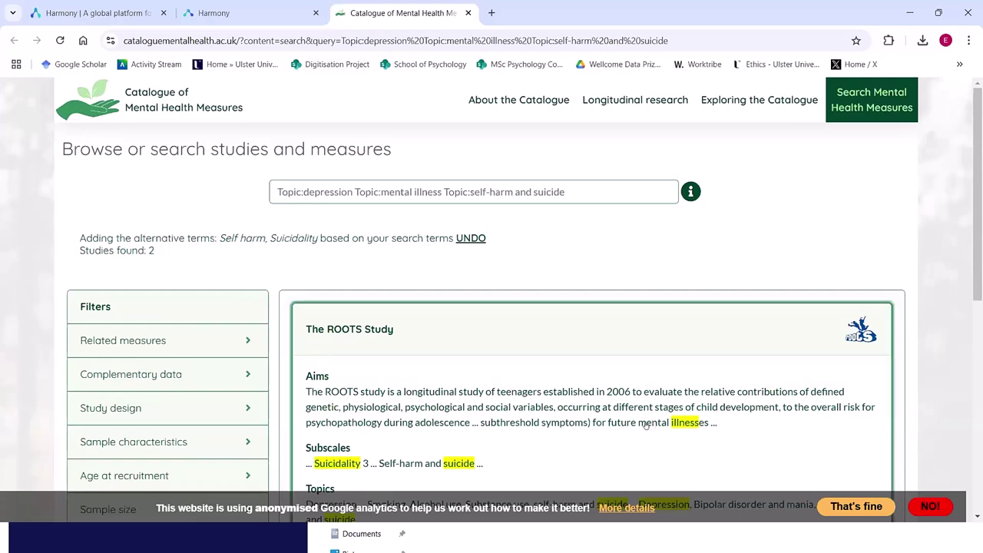
- Look through the studies found in the catalogue and open The ROOTS Study record
scroll(430, 384, down, 1)
scroll(389, 374, down, 1)
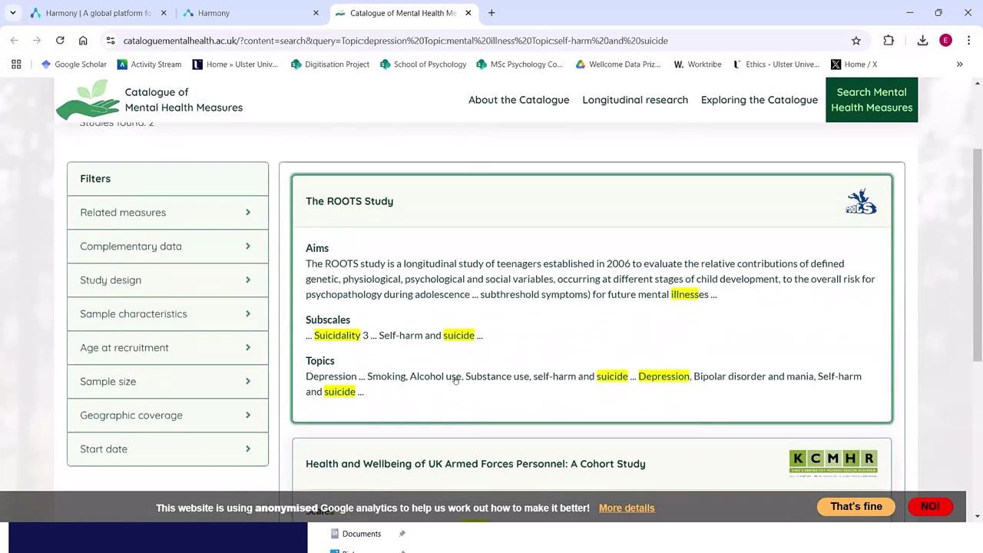
scroll(589, 351, down, 1)
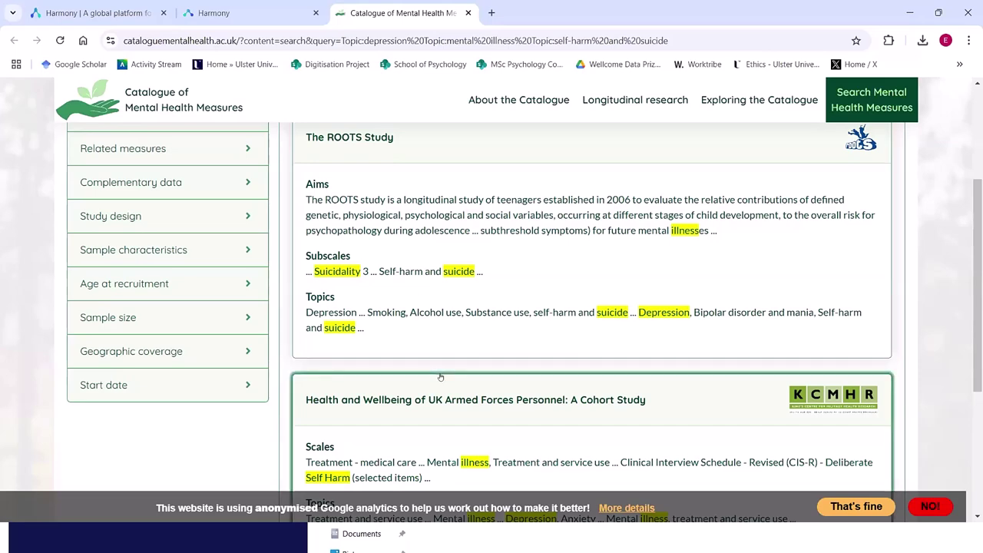
scroll(438, 383, down, 1)
scroll(438, 382, down, 1)
scroll(340, 299, up, 3)
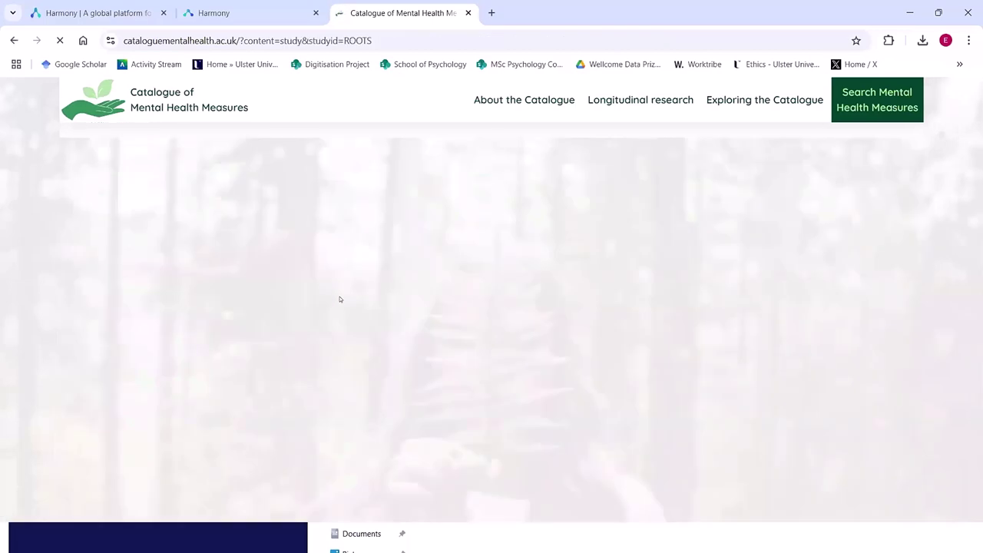
- Review the ROOTS study details down to its Wave 1 mental health measures and accept the site's analytics notice
scroll(283, 339, down, 2)
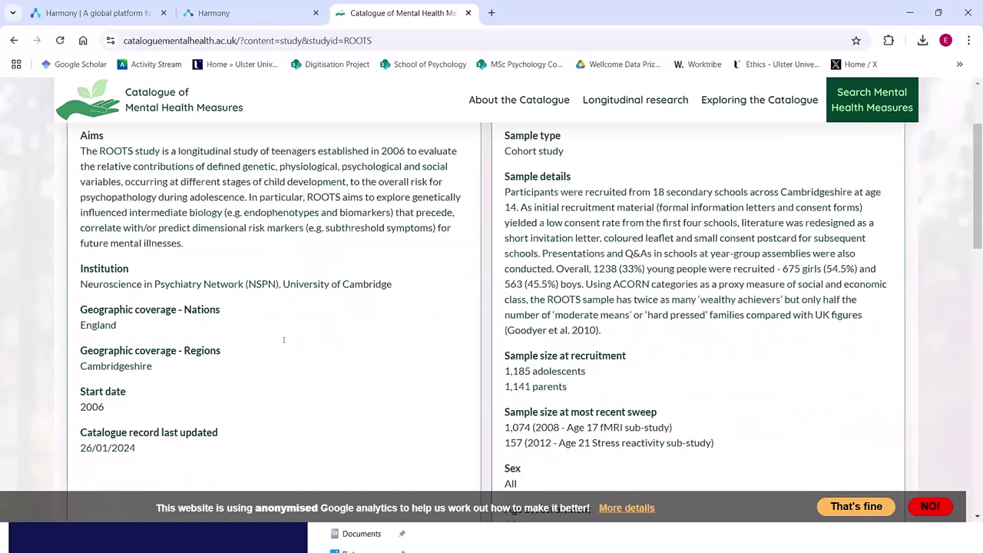
scroll(283, 339, down, 10)
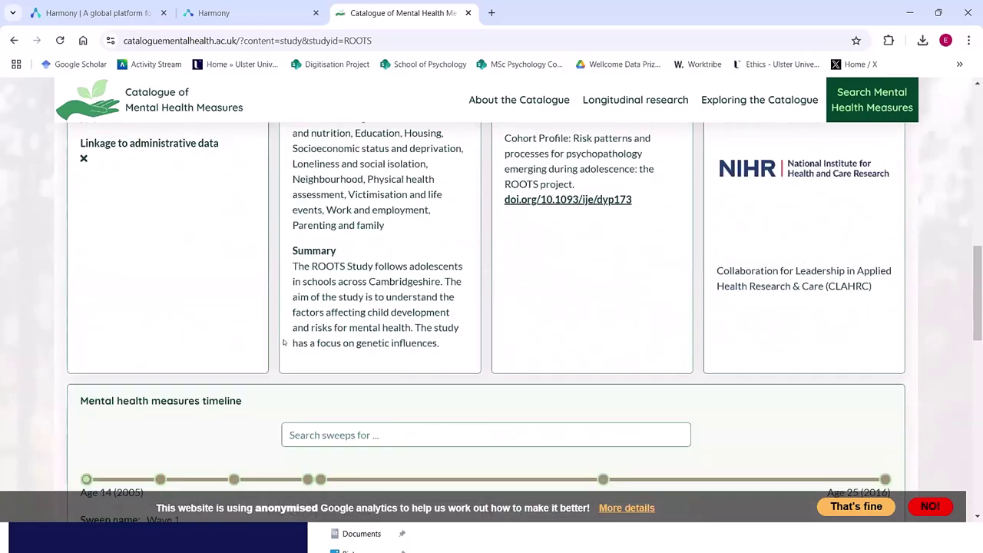
scroll(256, 320, down, 2)
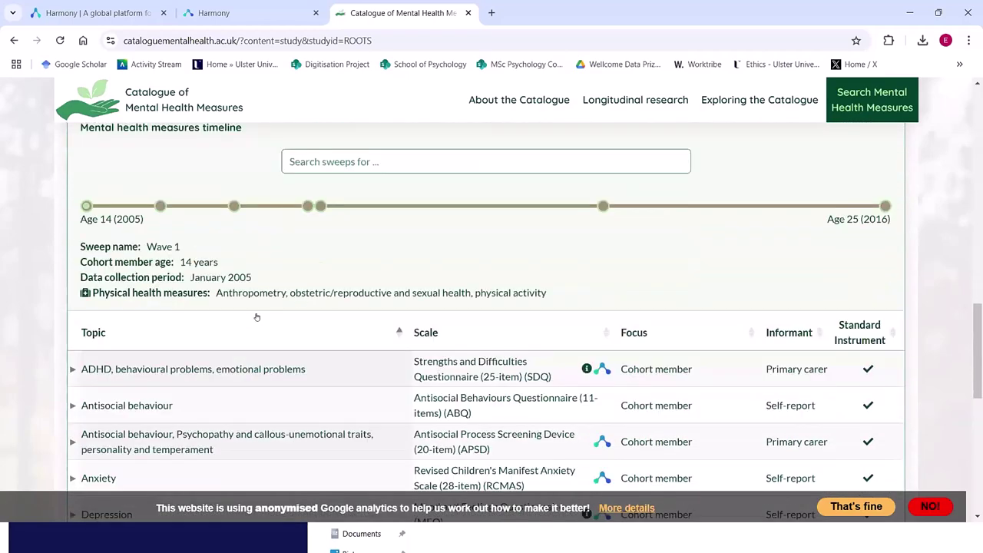
scroll(256, 316, down, 2)
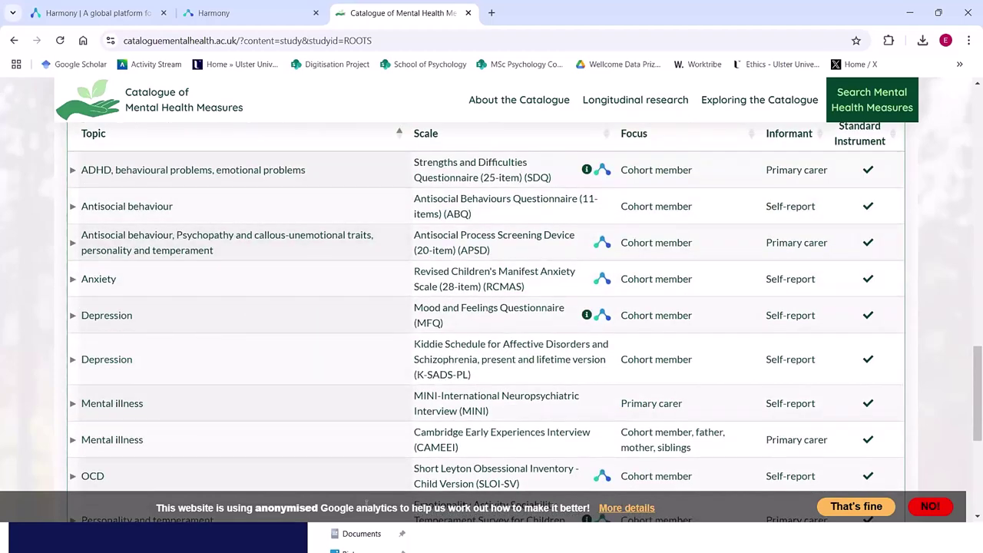
click(855, 507)
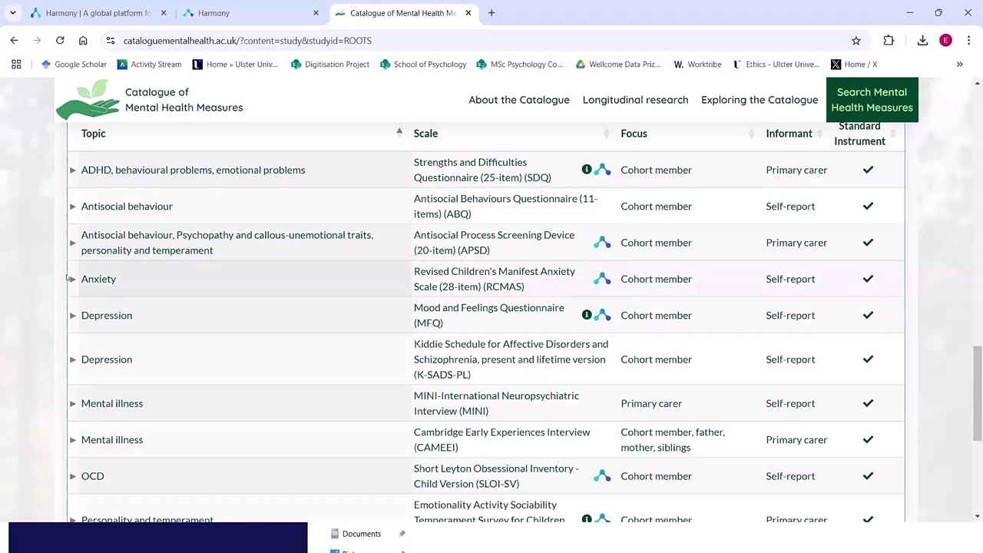
- Expand the questions of the Revised Children's Manifest Anxiety Scale (RCMAS) and import the scale into Harmony
click(493, 278)
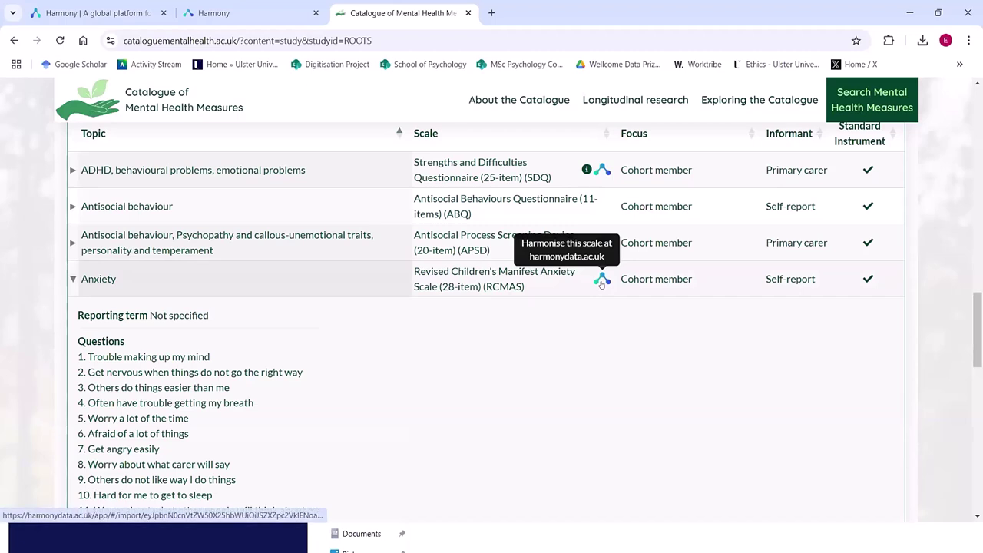
click(601, 281)
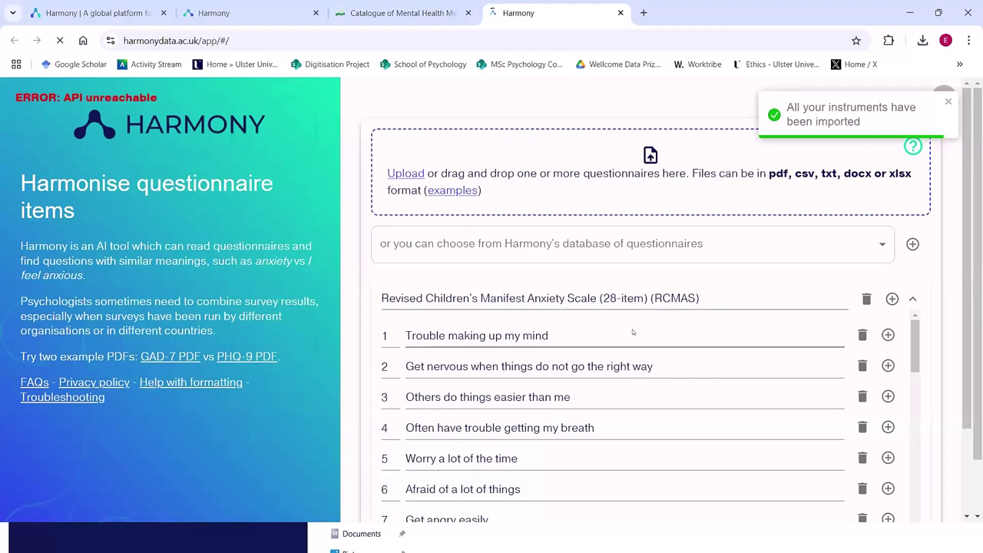
- Look through the imported RCMAS questions from the start of the scale to around item 20
scroll(615, 337, down, 3)
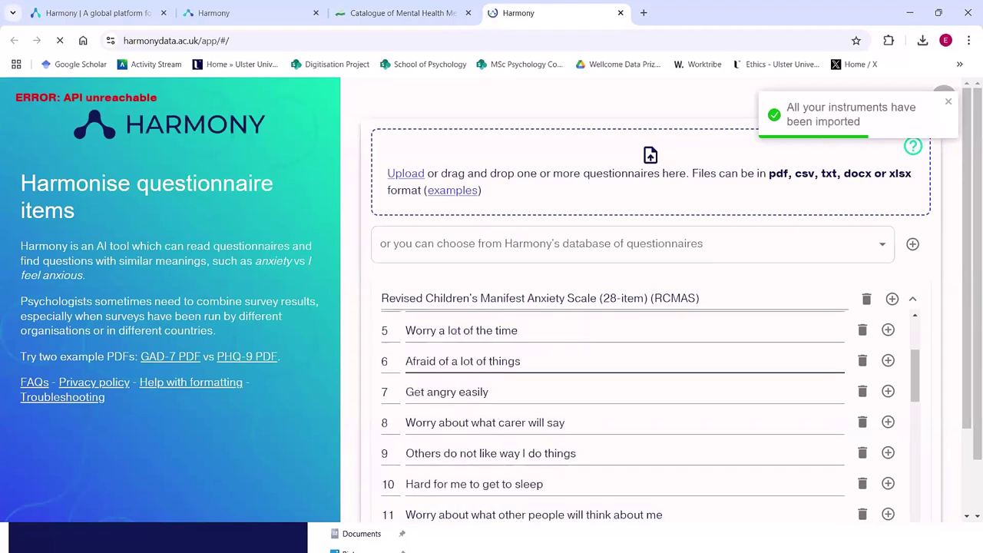
scroll(453, 399, down, 2)
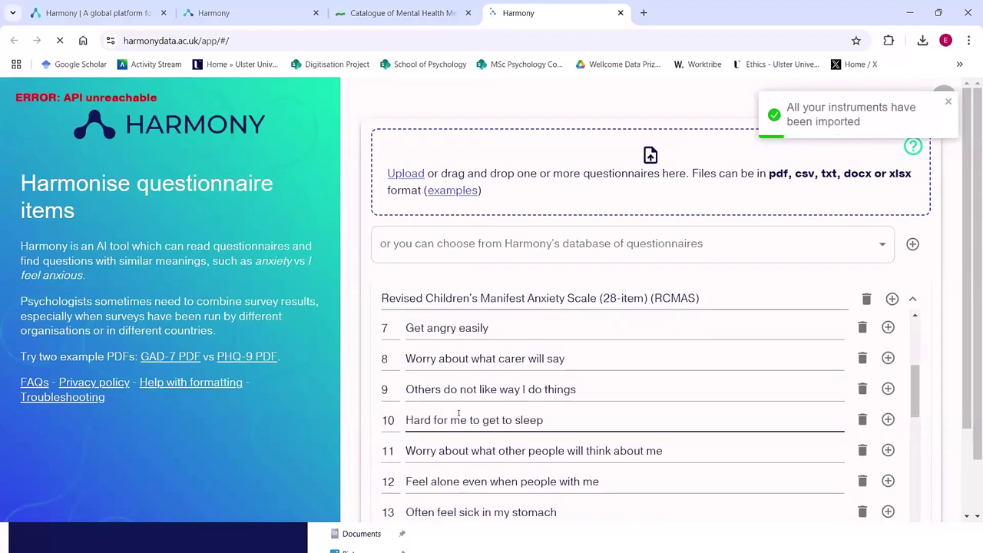
scroll(585, 443, down, 5)
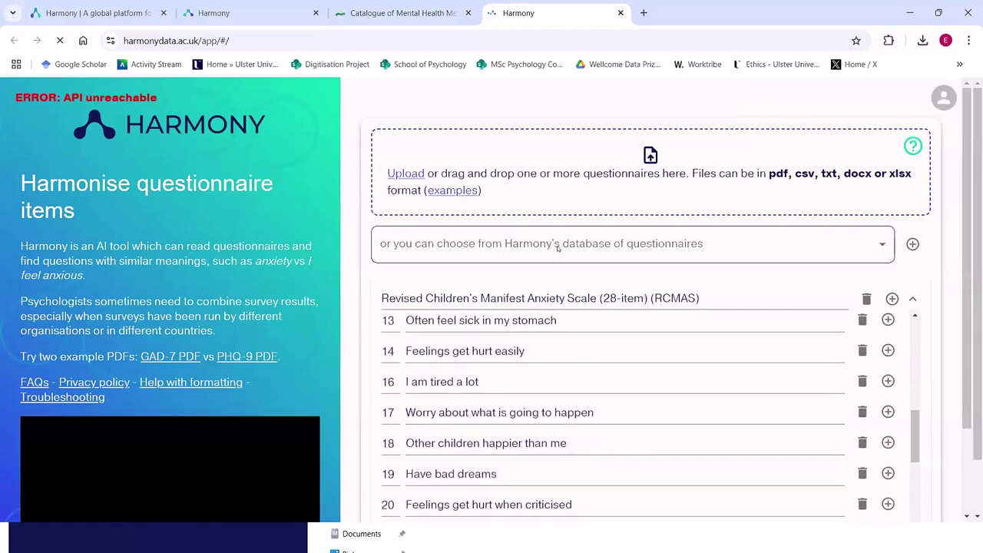
- Try to choose another questionnaire from Harmony's database to compare with the imported RCMAS scale
click(649, 251)
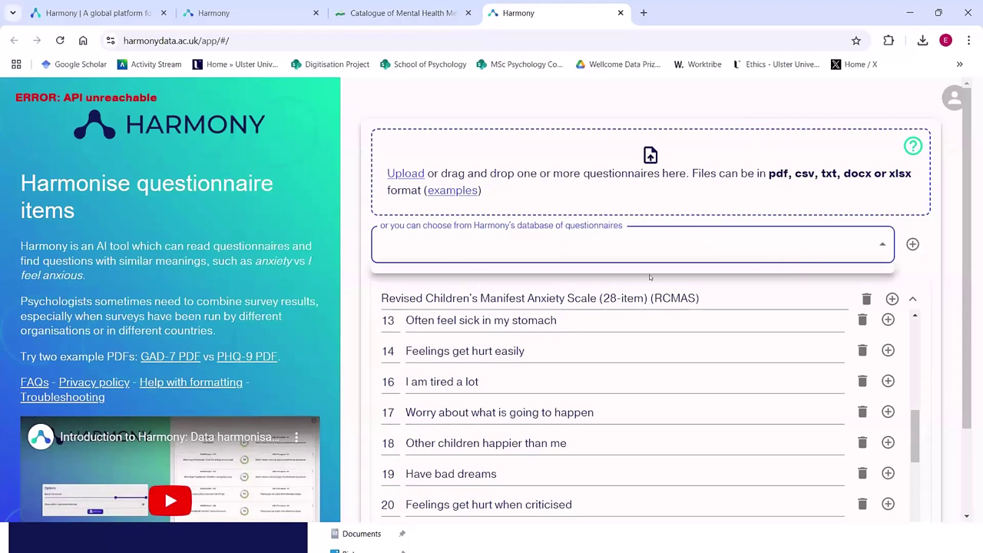
click(479, 257)
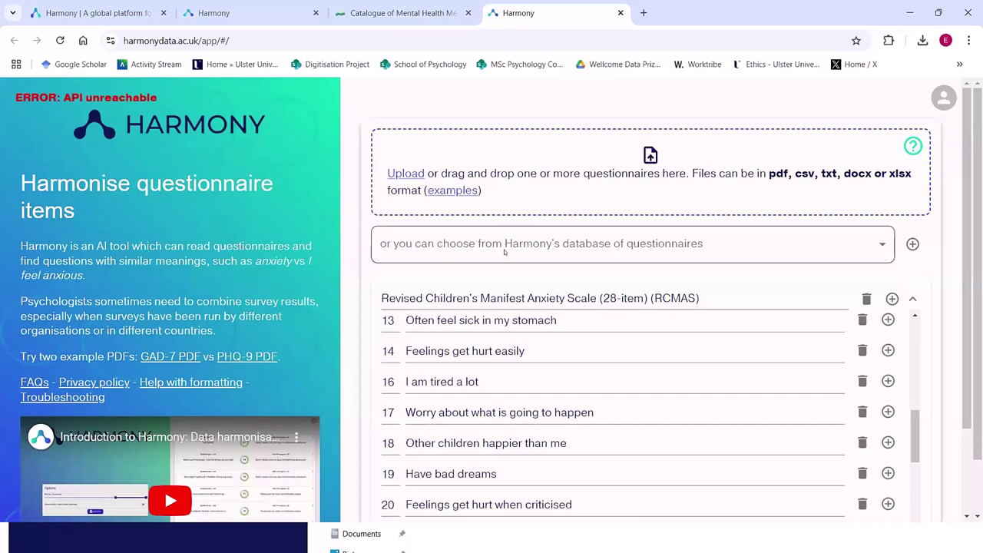
click(505, 249)
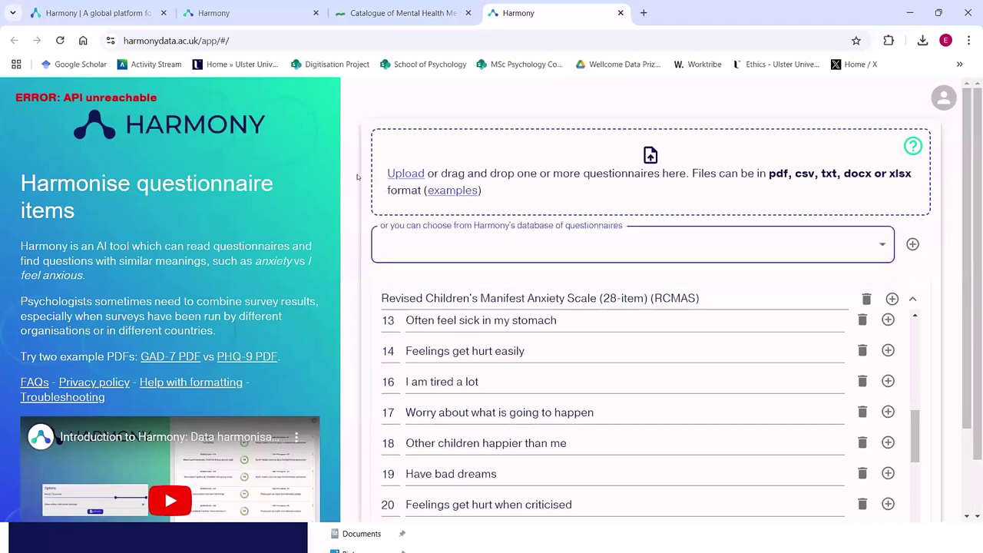
click(881, 247)
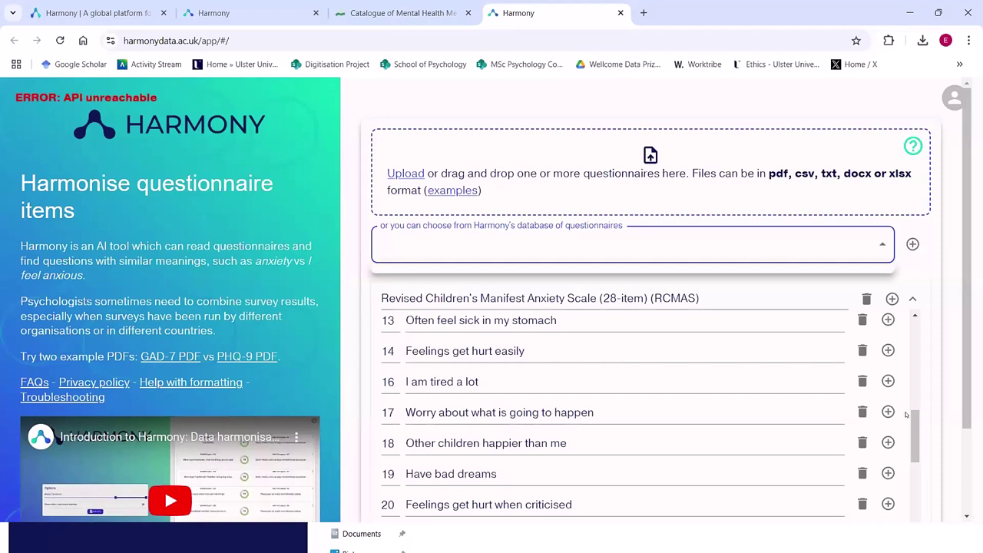
click(918, 445)
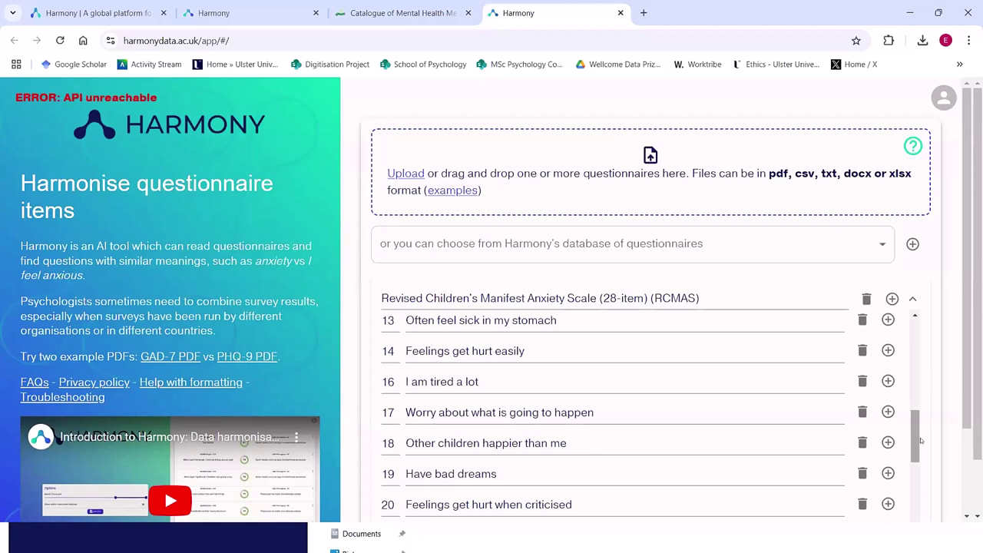
- Review the later RCMAS questions and locate the option to harmonise below the scale
scroll(920, 440, down, 2)
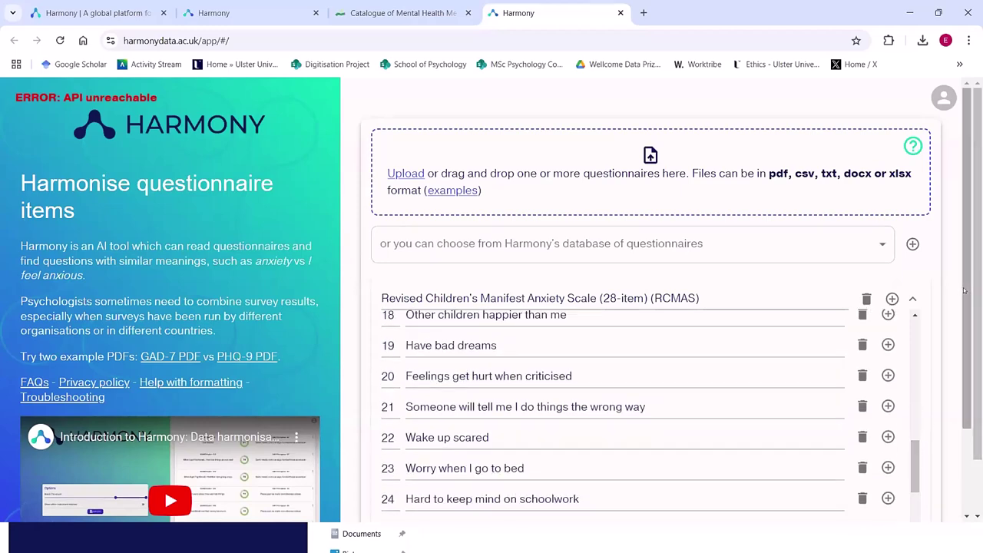
scroll(964, 290, down, 2)
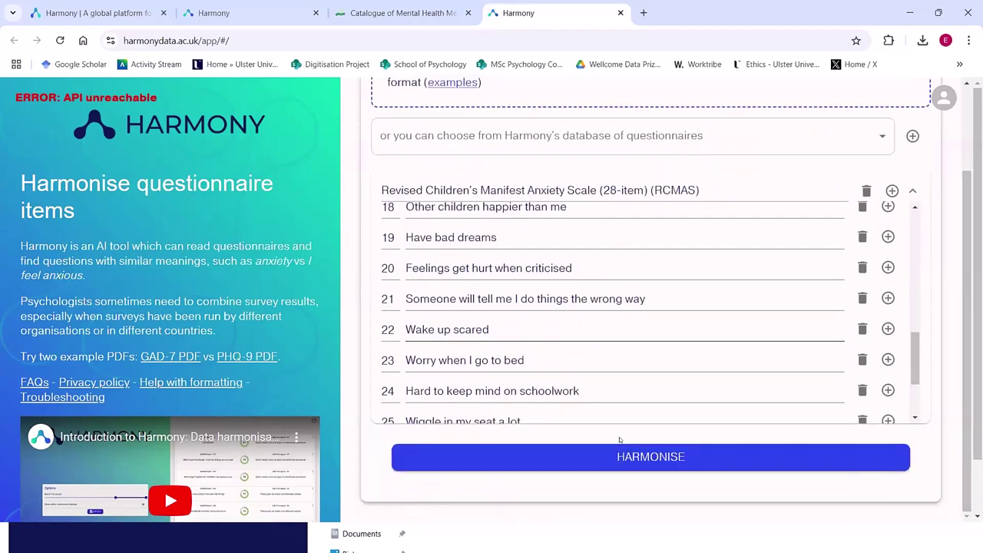
scroll(619, 380, up, 5)
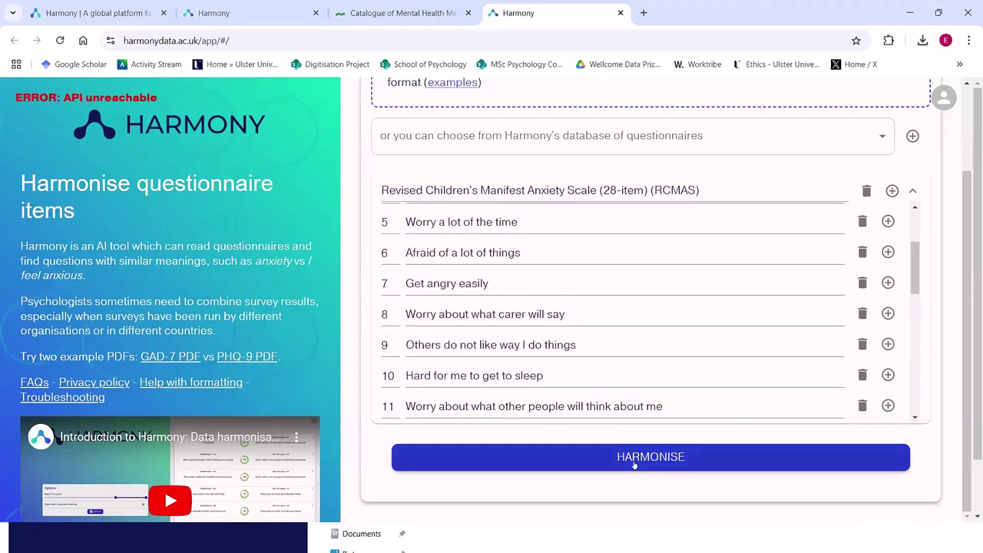